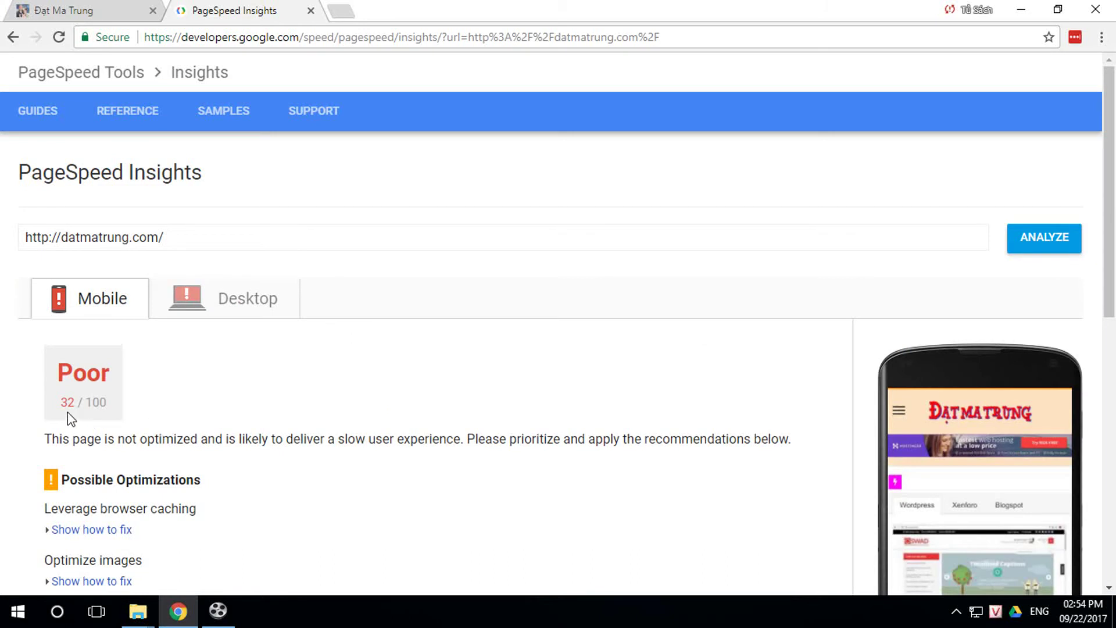
Step: Expand the Optimize images details and review the images that could save 571.2KiB
scroll(331, 511, down, 3)
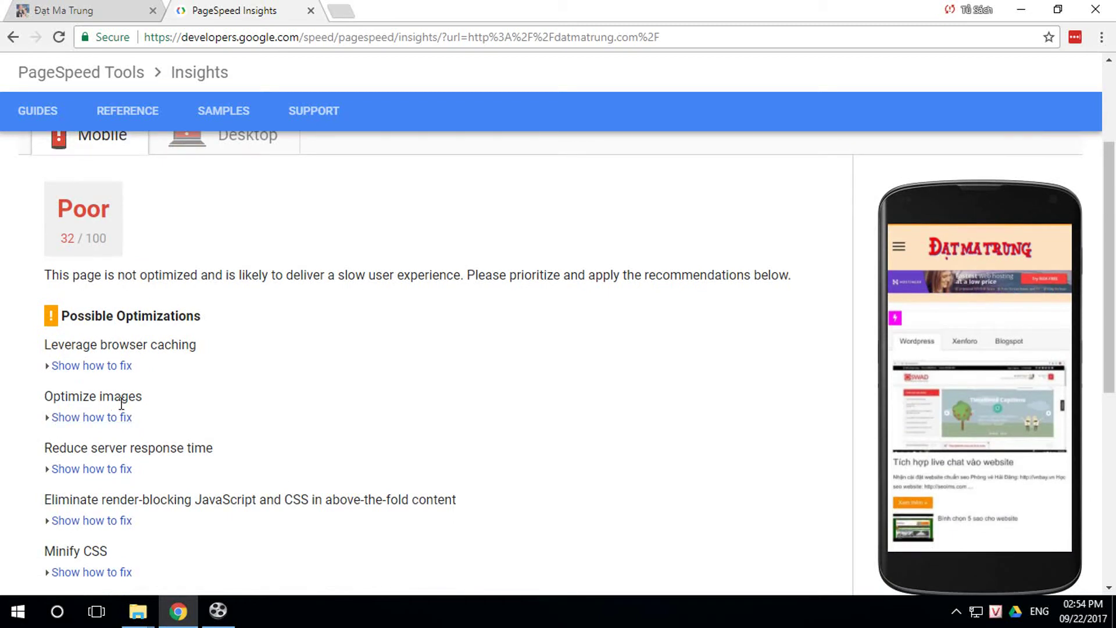
click(102, 418)
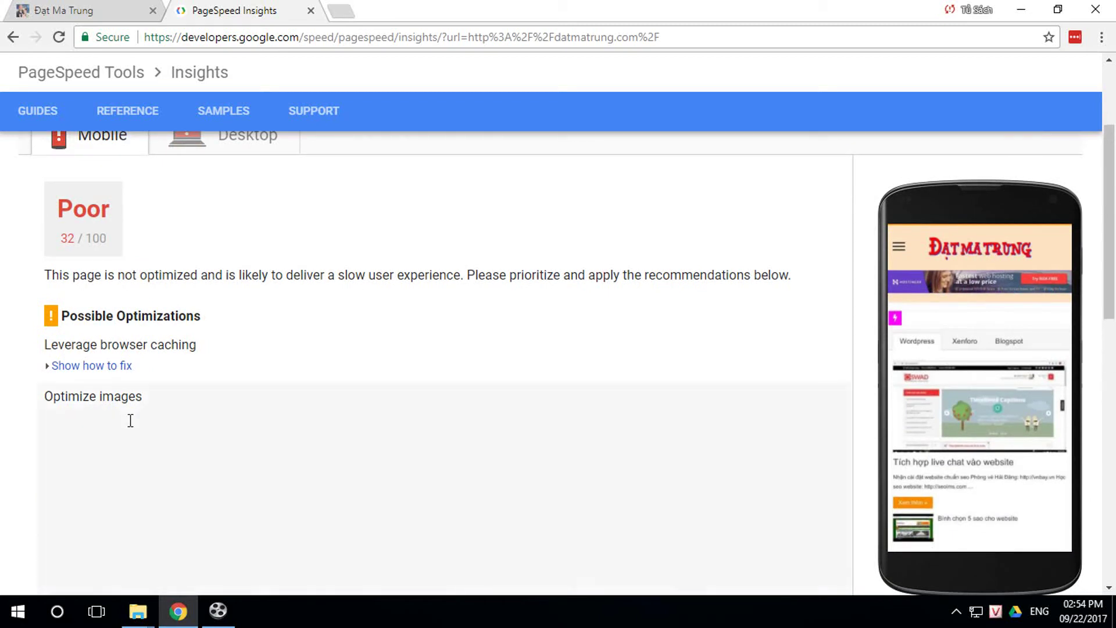
scroll(376, 444, down, 5)
scroll(416, 444, down, 10)
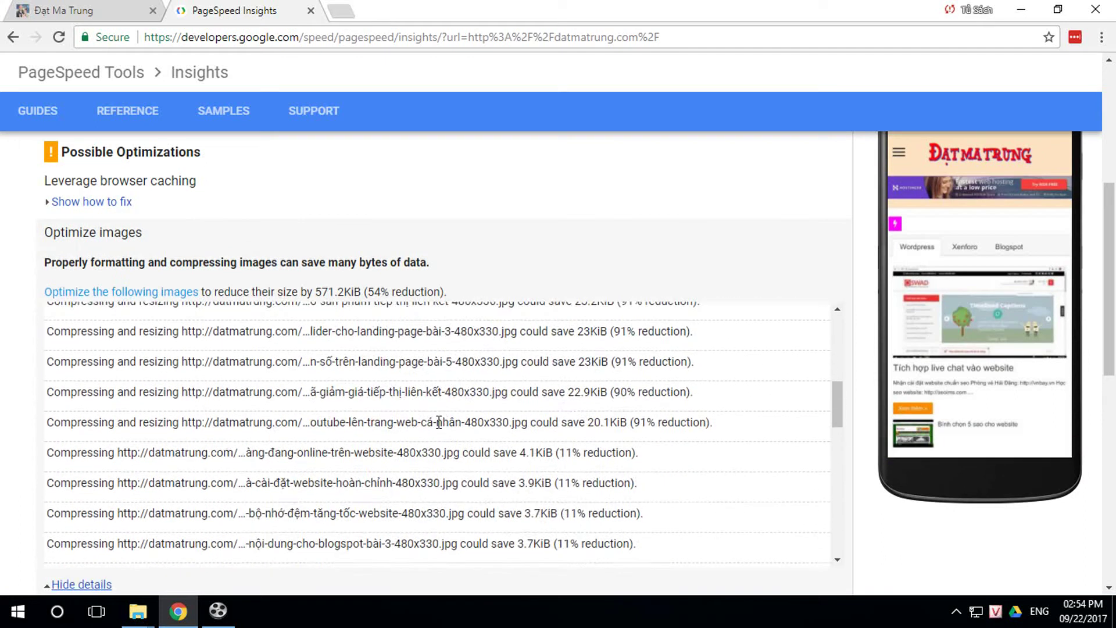
scroll(430, 401, down, 4)
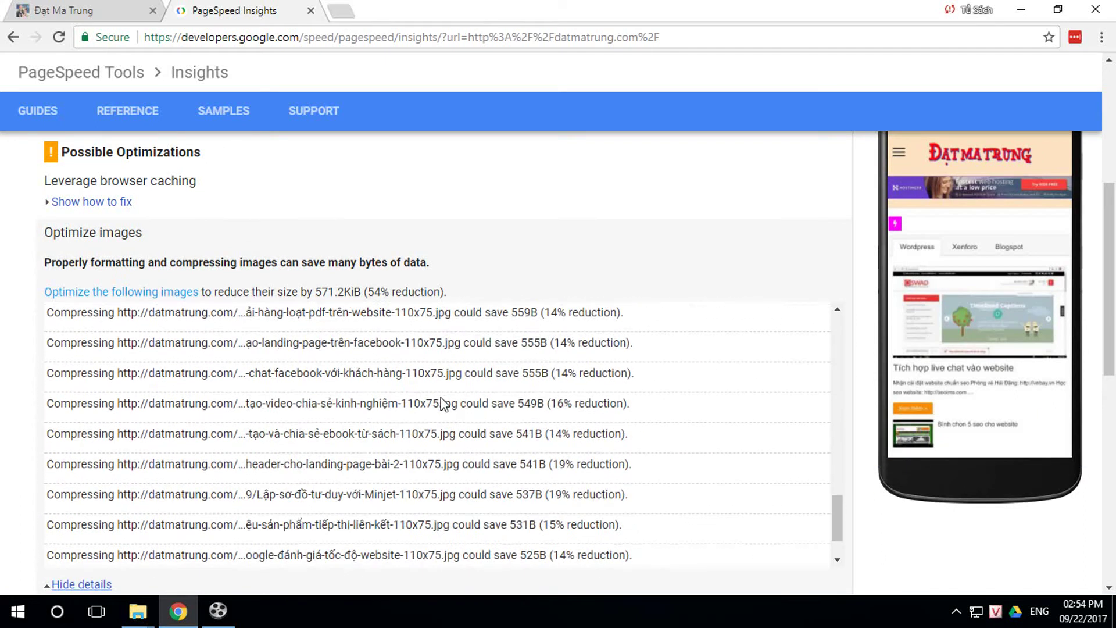
scroll(426, 391, up, 3)
scroll(425, 384, up, 6)
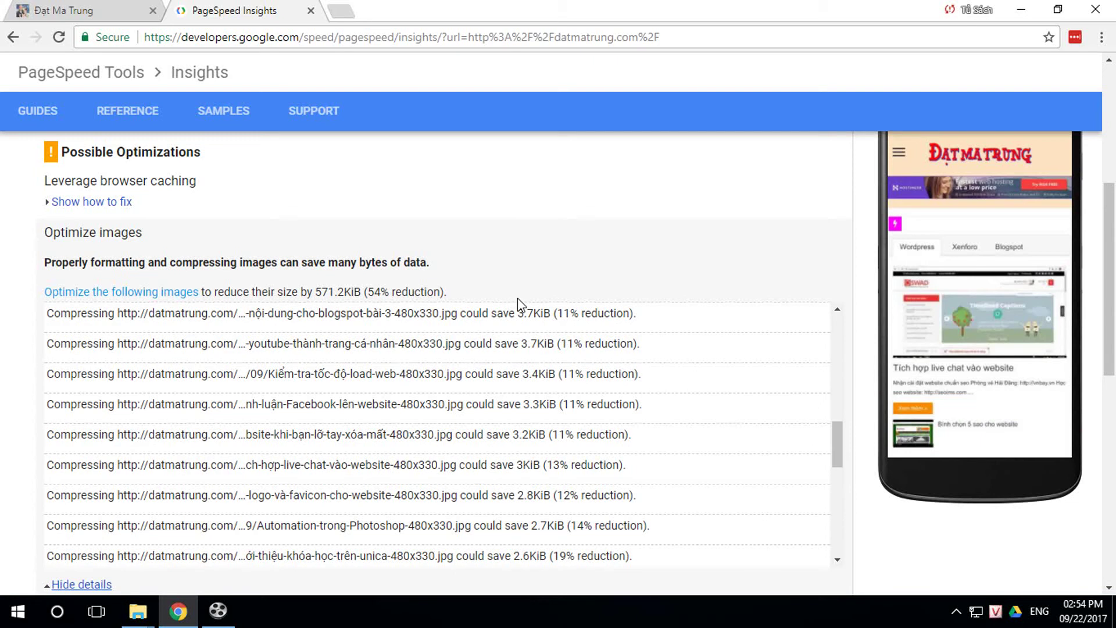
Step: In a new tab, go to the 112.213.89.126:2087 WHM login and log in
click(344, 12)
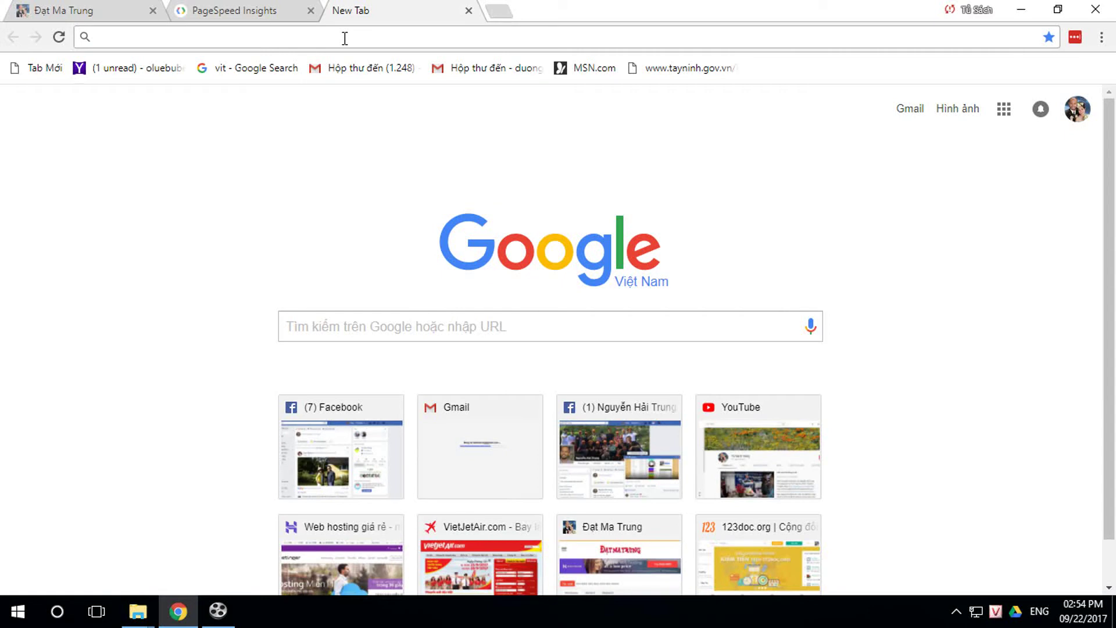
text(12)
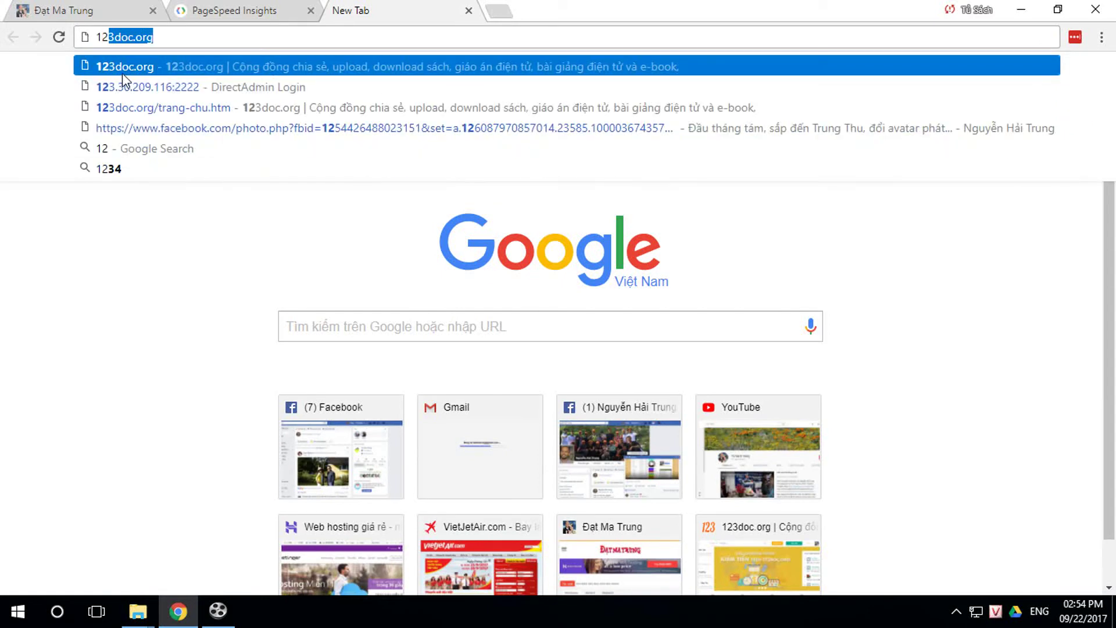
key(BackSpace)
text(2)
key(BackSpace)
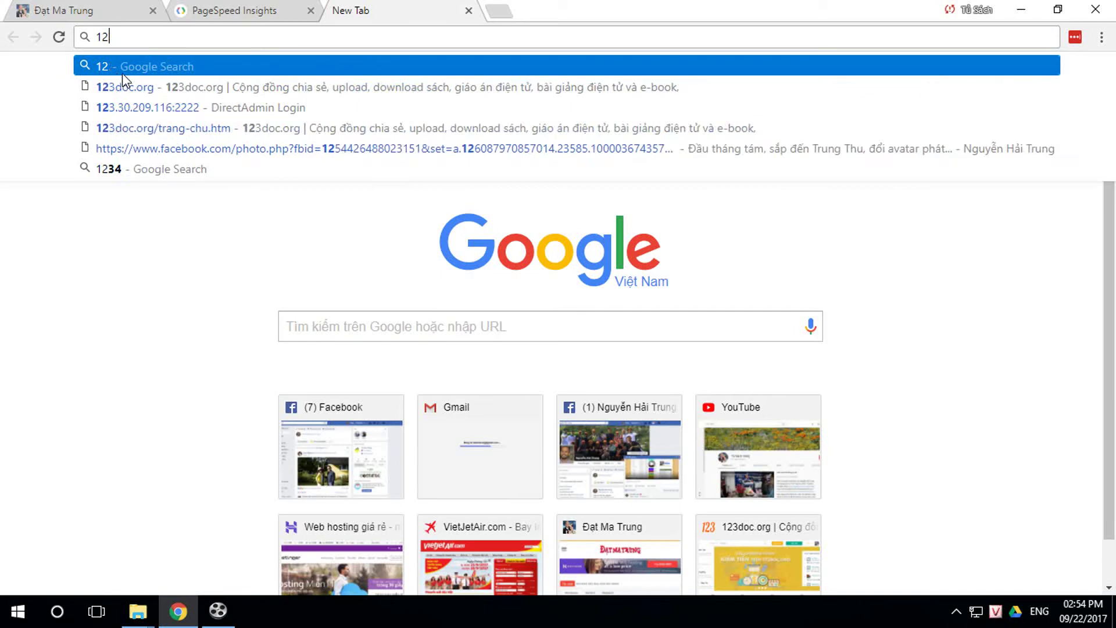
key(BackSpace)
text(2)
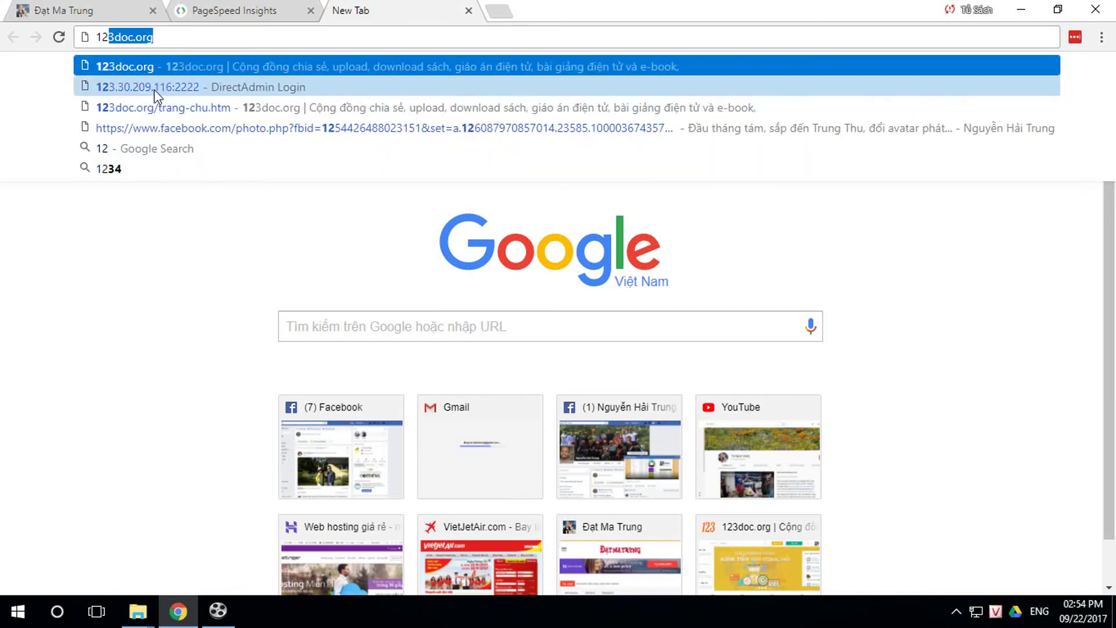
key(BackSpace)
key(BackSpace)
text(2)
key(BackSpace)
key(BackSpace)
text(1)
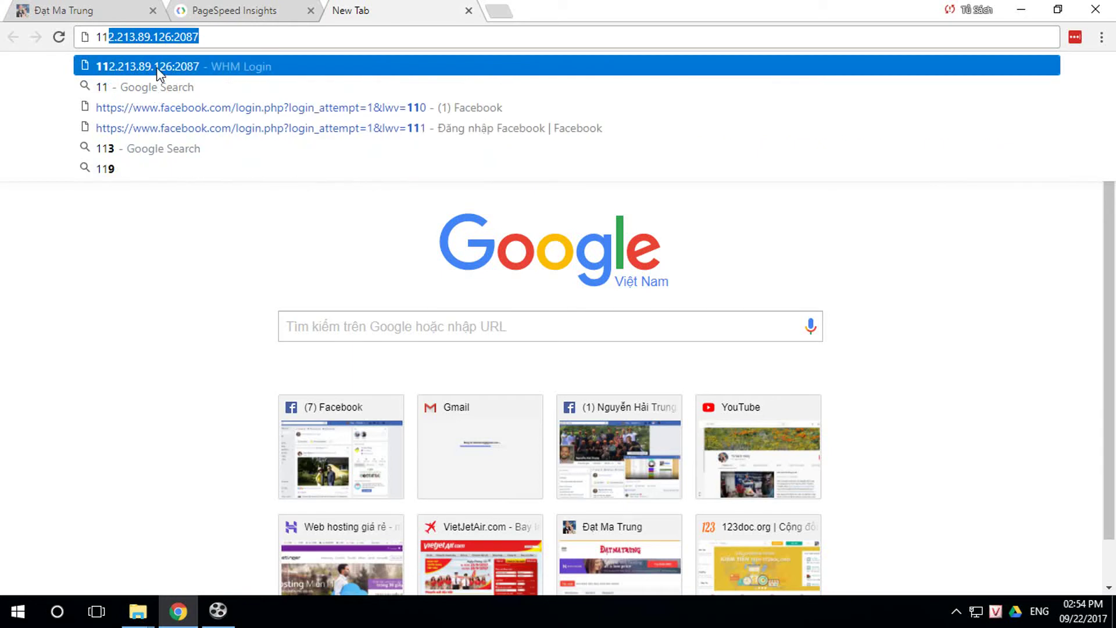
click(160, 74)
click(550, 366)
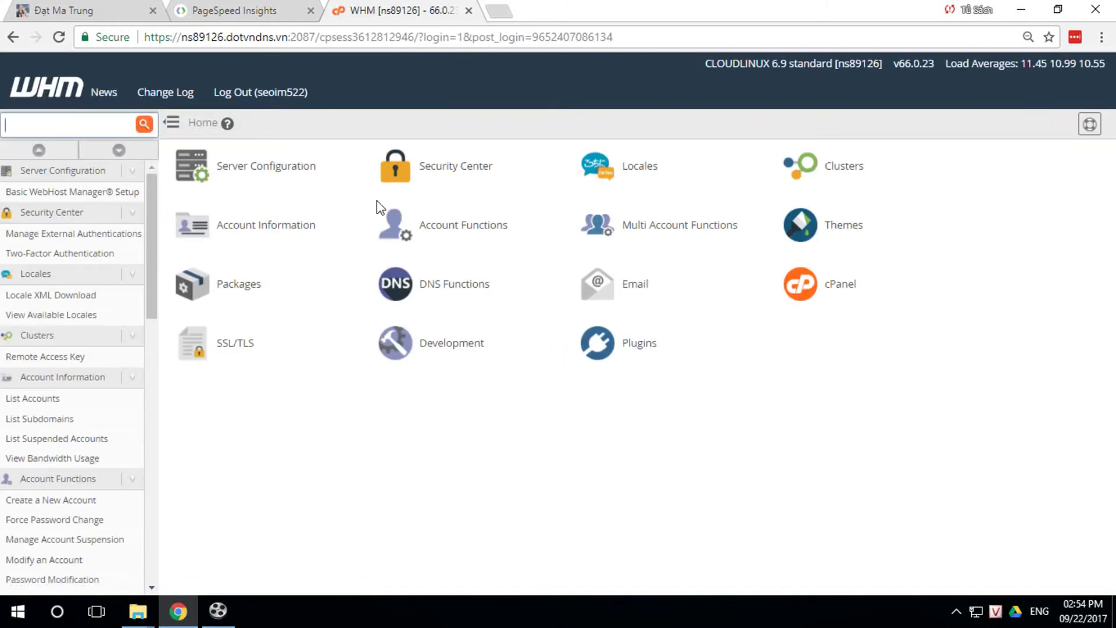
Step: Open cPanel for the datmatrung.com account from WHM's List Accounts page
click(273, 232)
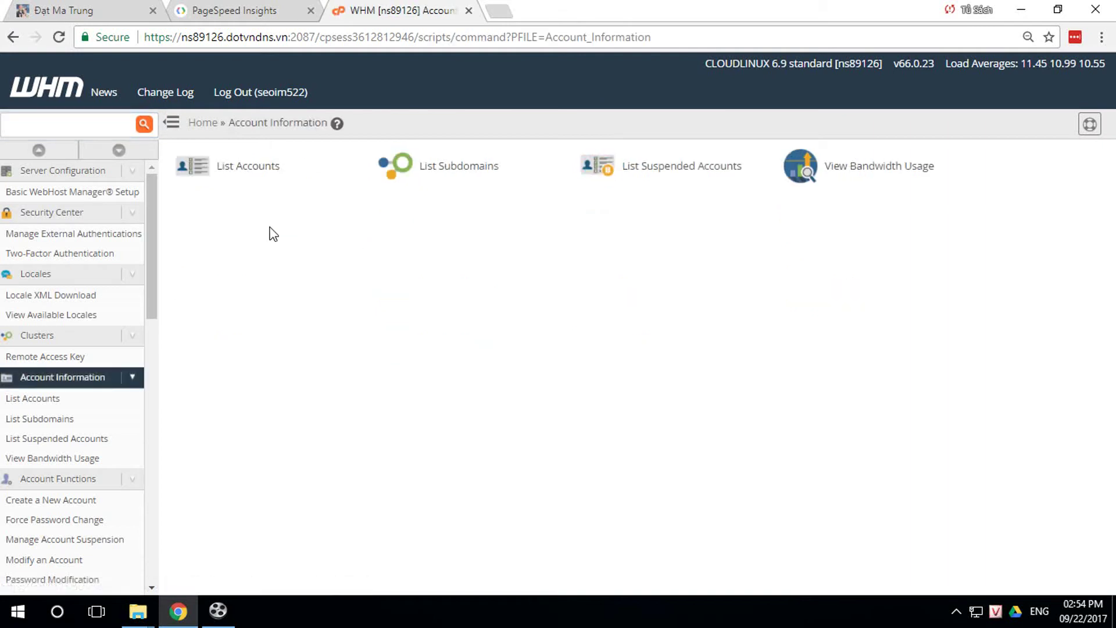
click(254, 180)
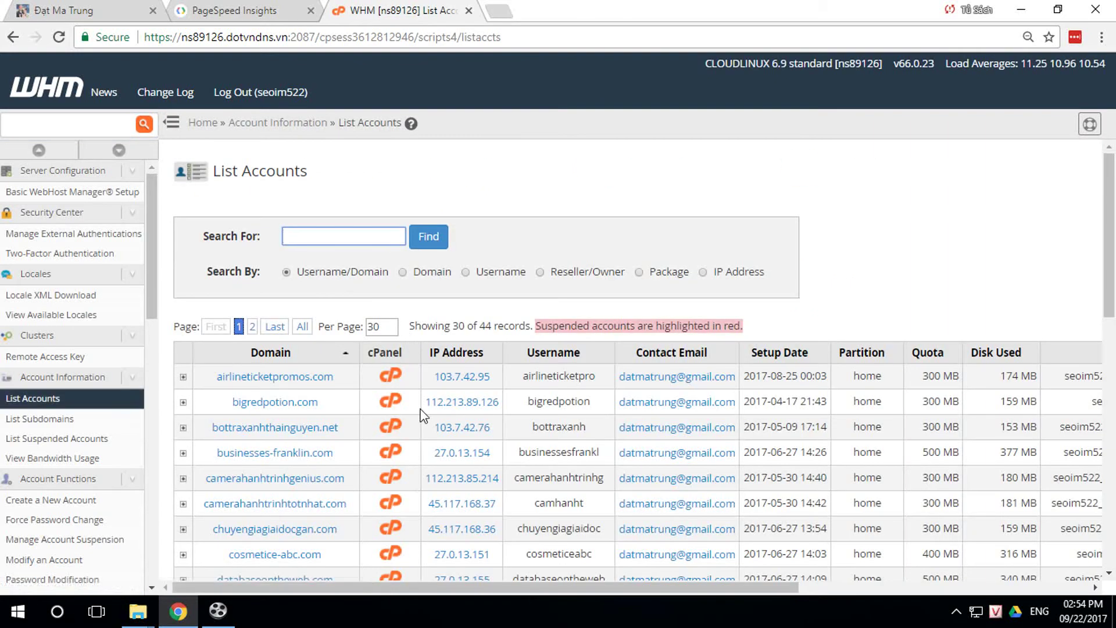
scroll(385, 480, down, 2)
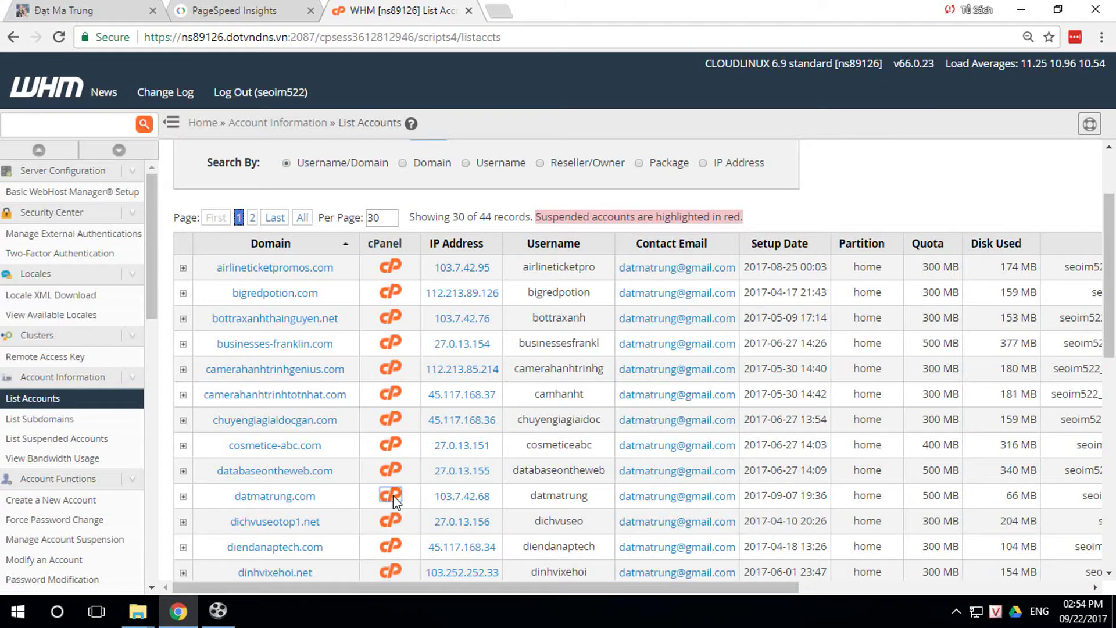
click(393, 495)
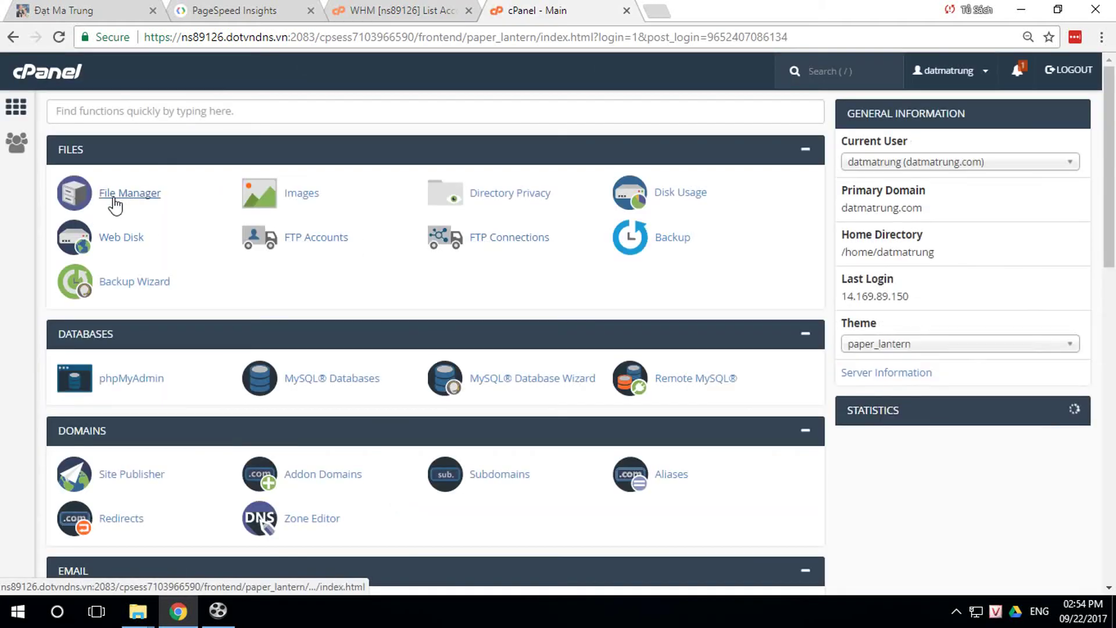
Step: Open File Manager and browse to public_html/wp-content/uploads/2017
click(125, 194)
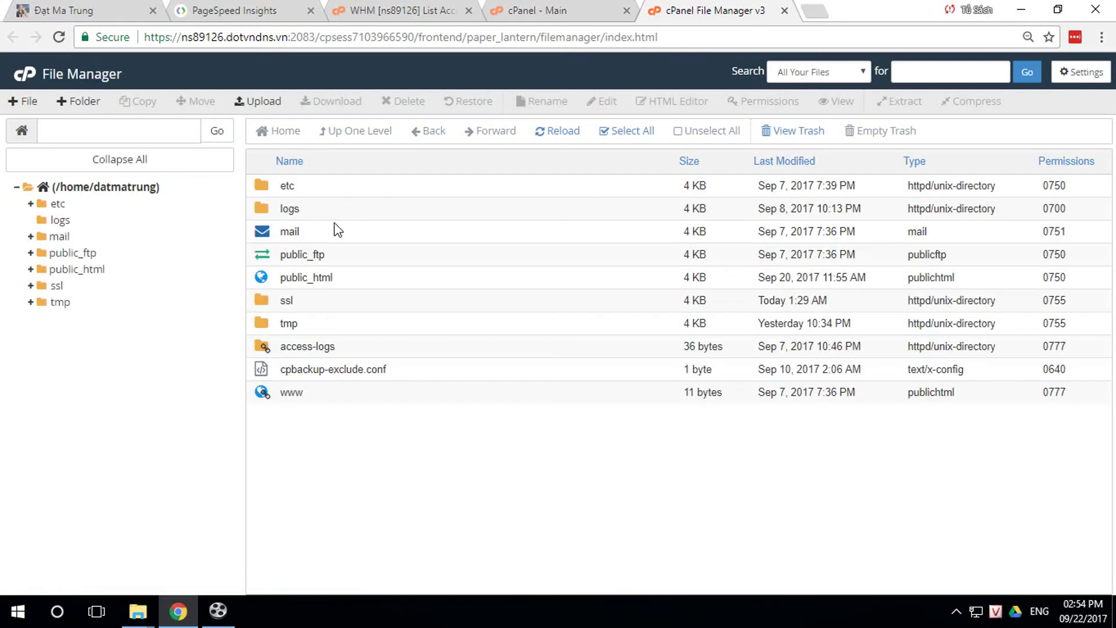
double_click(261, 278)
click(264, 213)
double_click(264, 212)
double_click(257, 276)
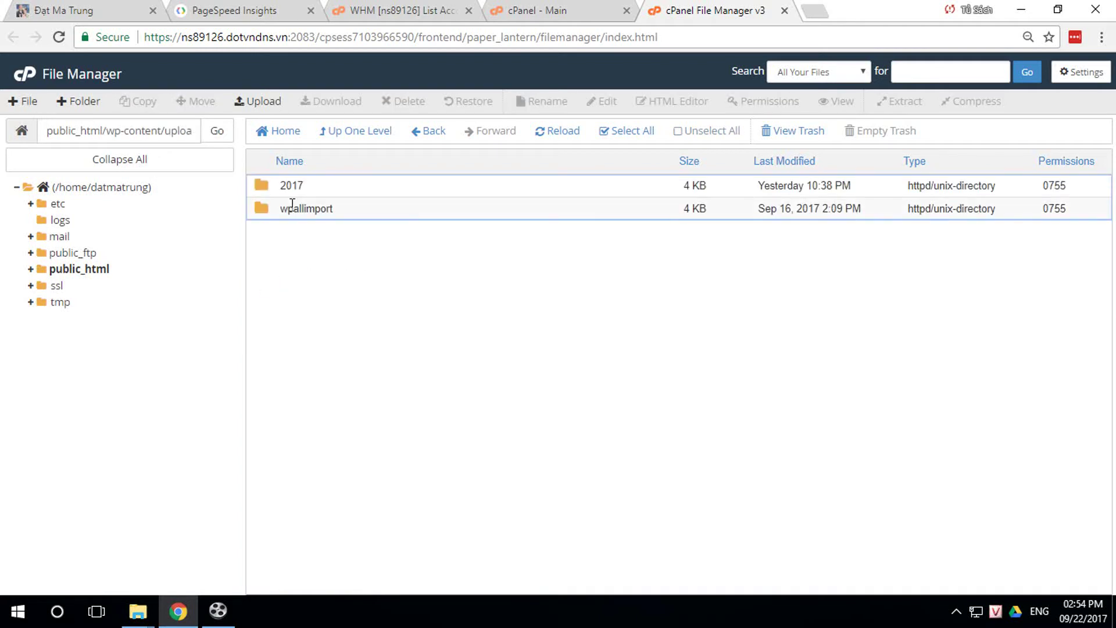
double_click(264, 187)
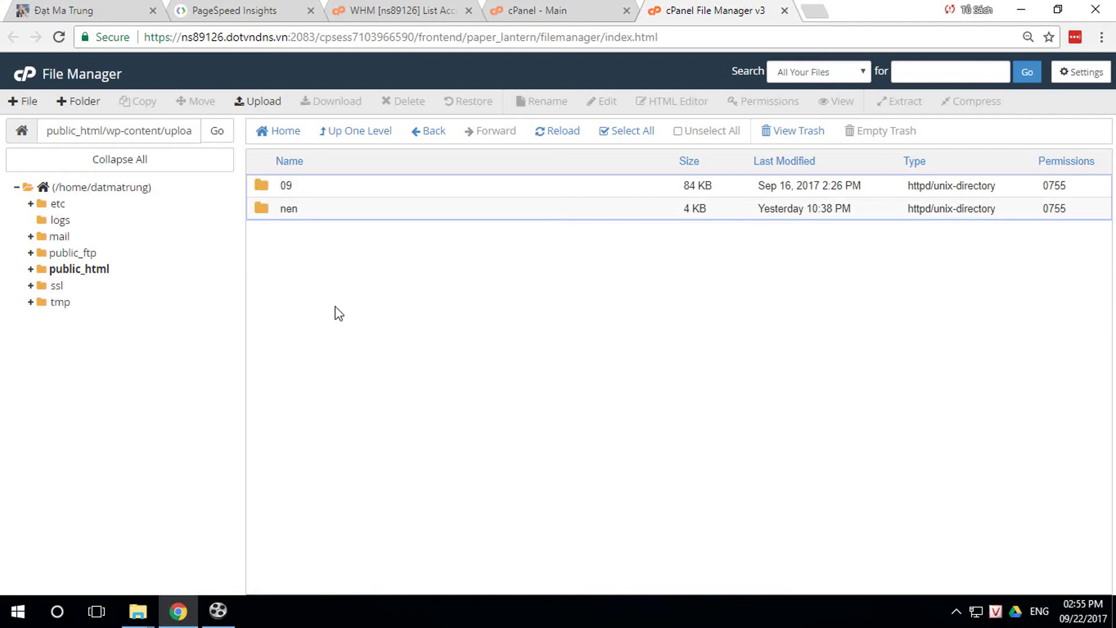
Step: Delete the nen folder from uploads/2017
click(262, 207)
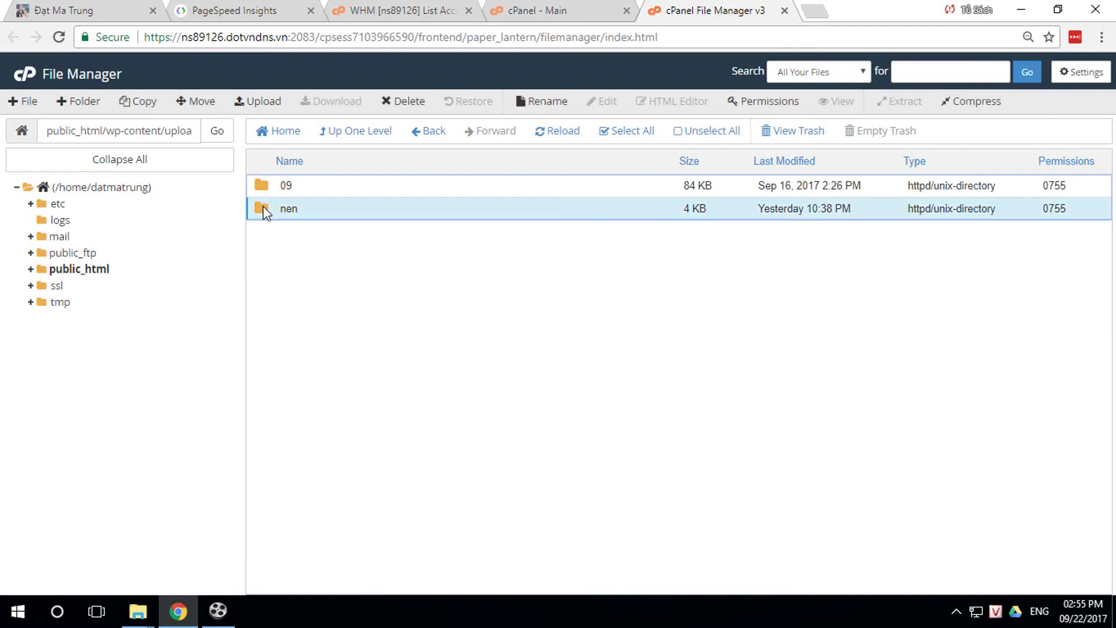
right_click(262, 207)
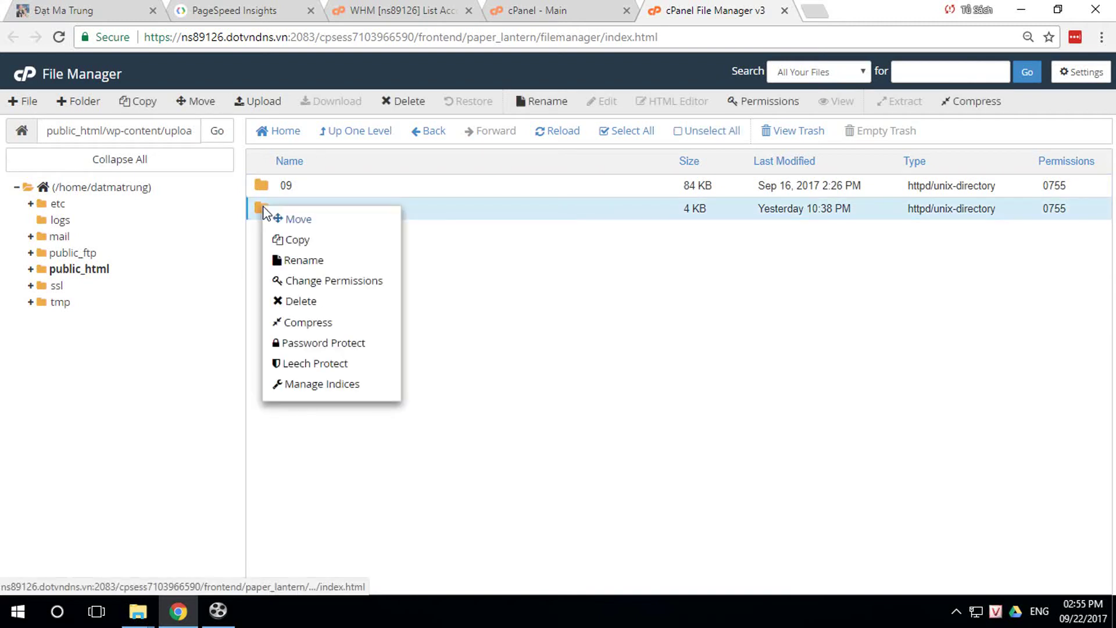
click(296, 301)
click(680, 370)
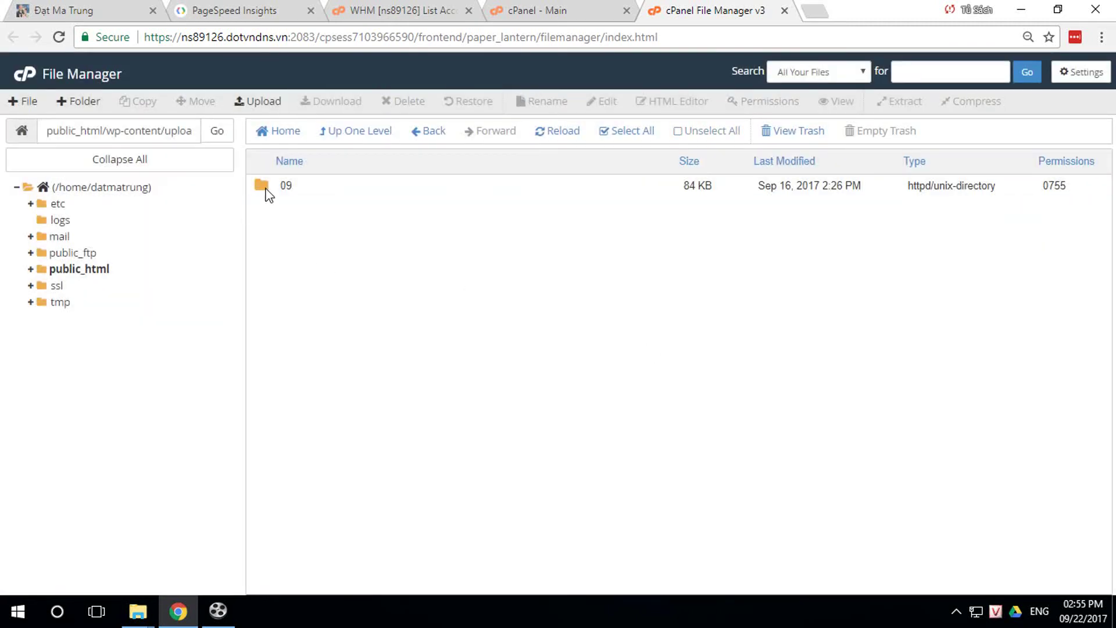
Step: Check the contents of folder 09 and return to the 2017 folder
double_click(260, 185)
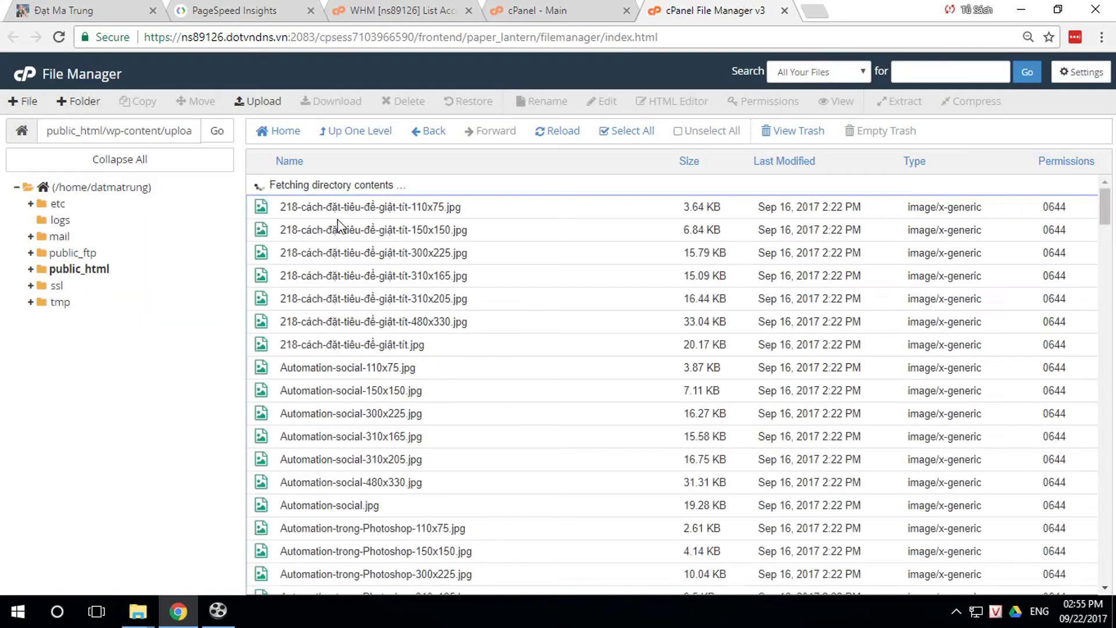
mouse_move(1105, 196)
mouse_down()
mouse_move(1111, 530)
mouse_move(1108, 196)
mouse_up()
click(346, 131)
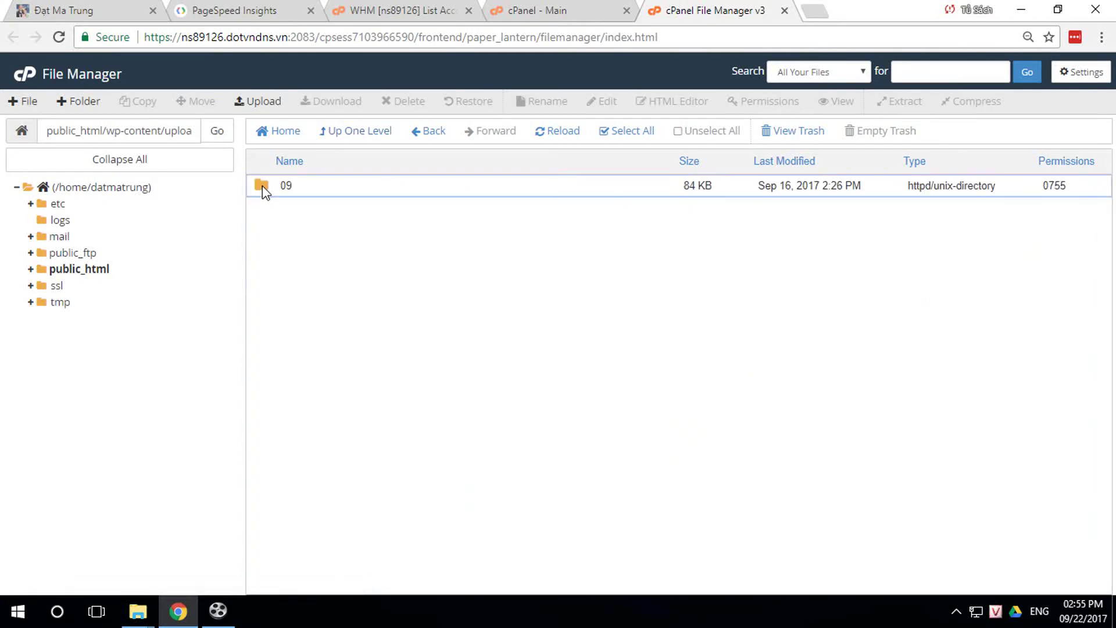
Step: Compress folder 09 into a Zip archive named 09.zip and close the results
right_click(264, 192)
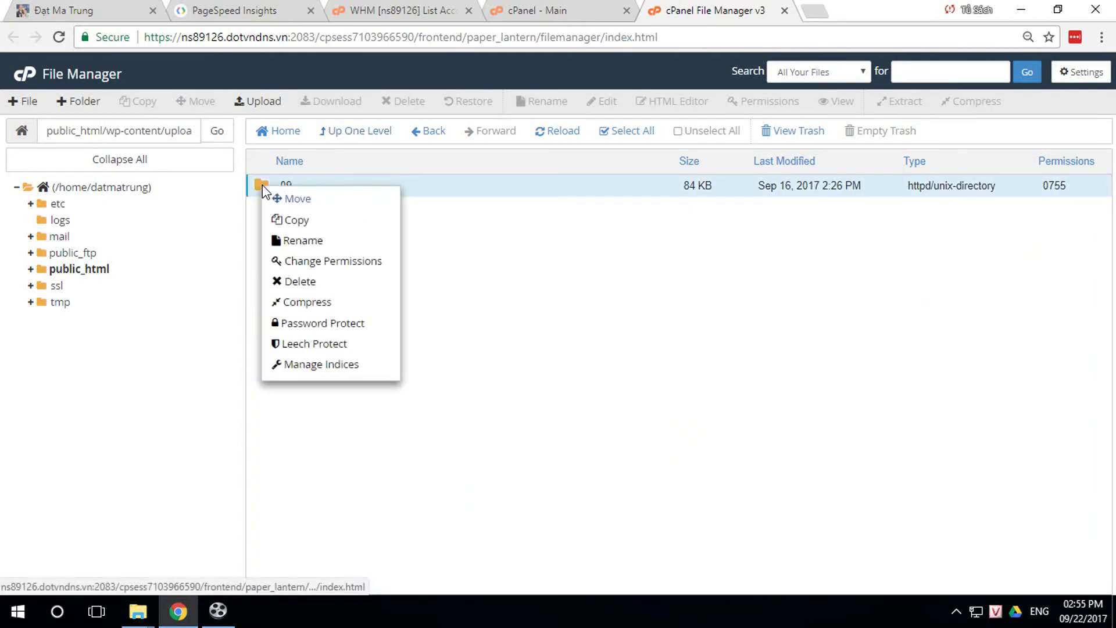
click(313, 304)
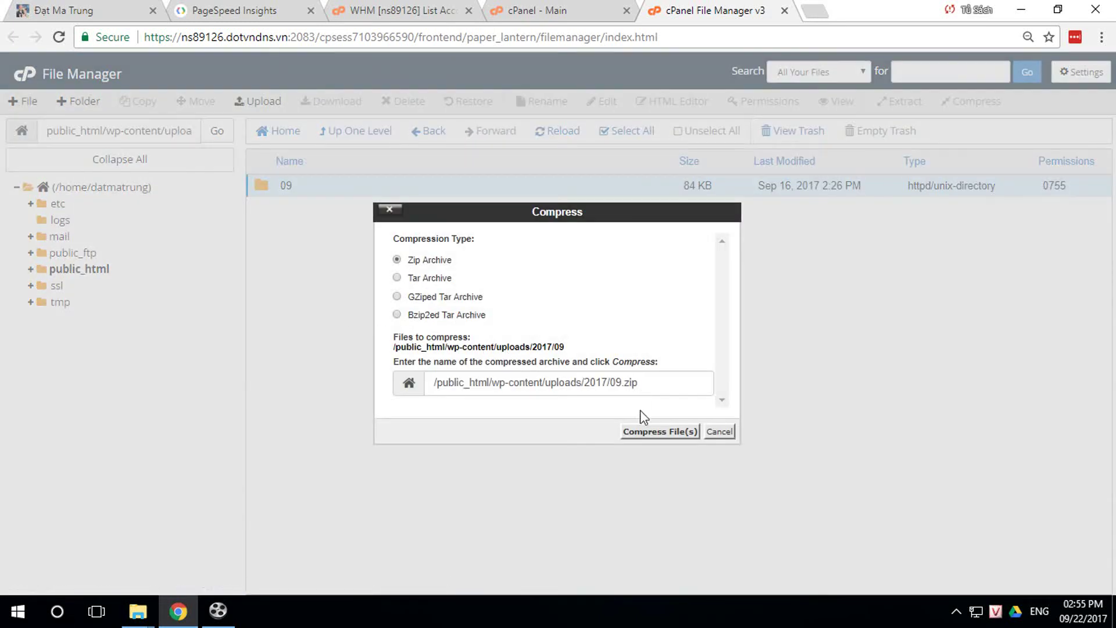
click(651, 433)
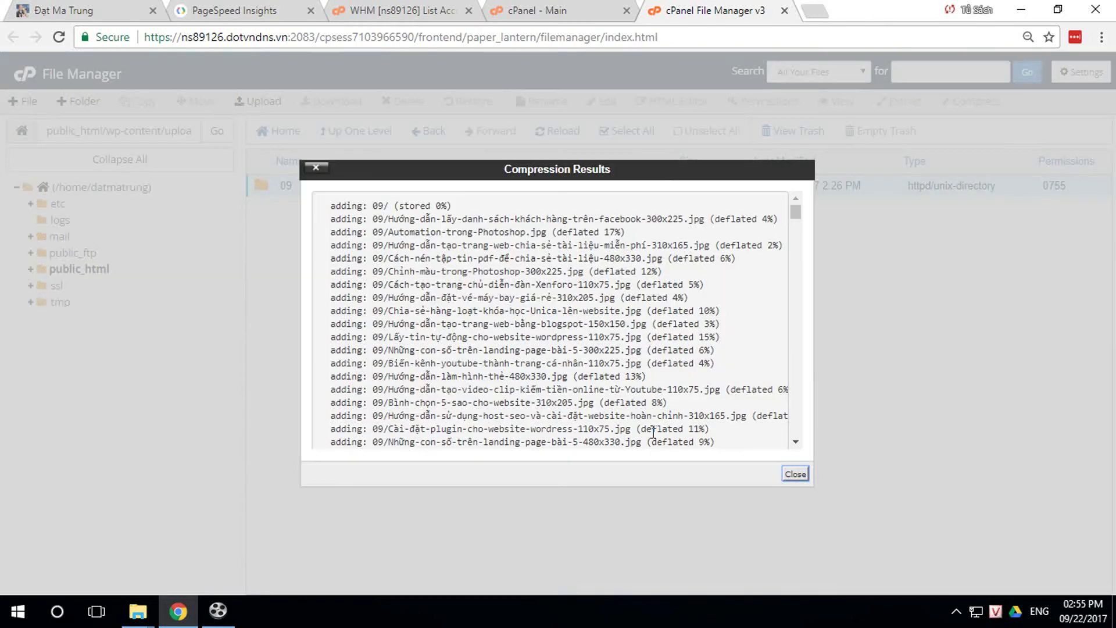
click(795, 474)
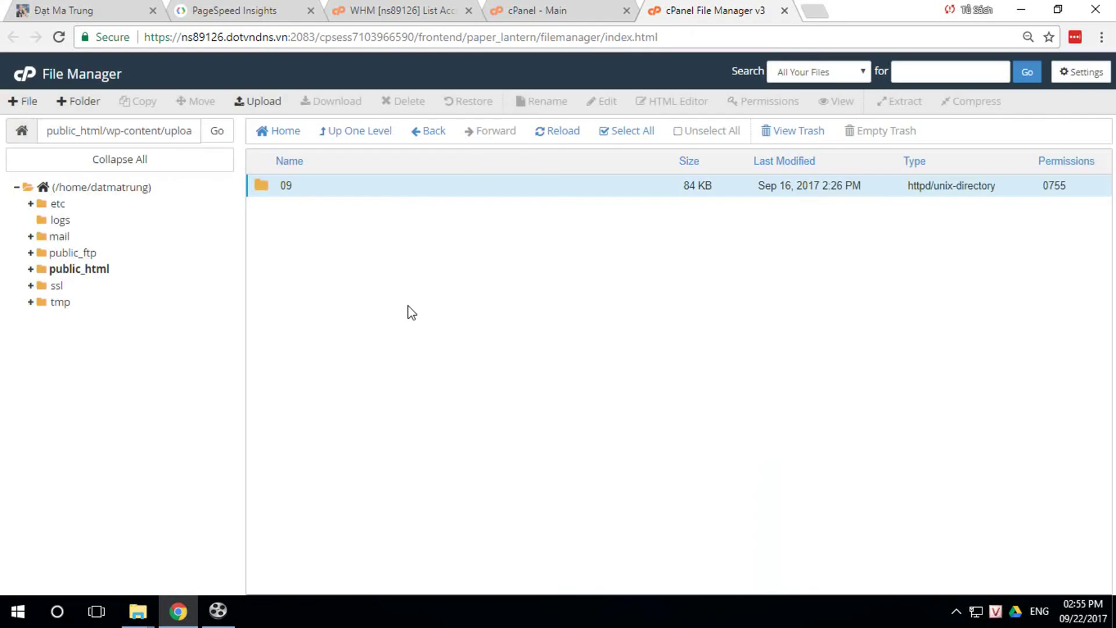
Step: Download 09.zip from the 2017 folder and place its icon in the middle of the desktop
click(361, 131)
click(261, 184)
double_click(261, 185)
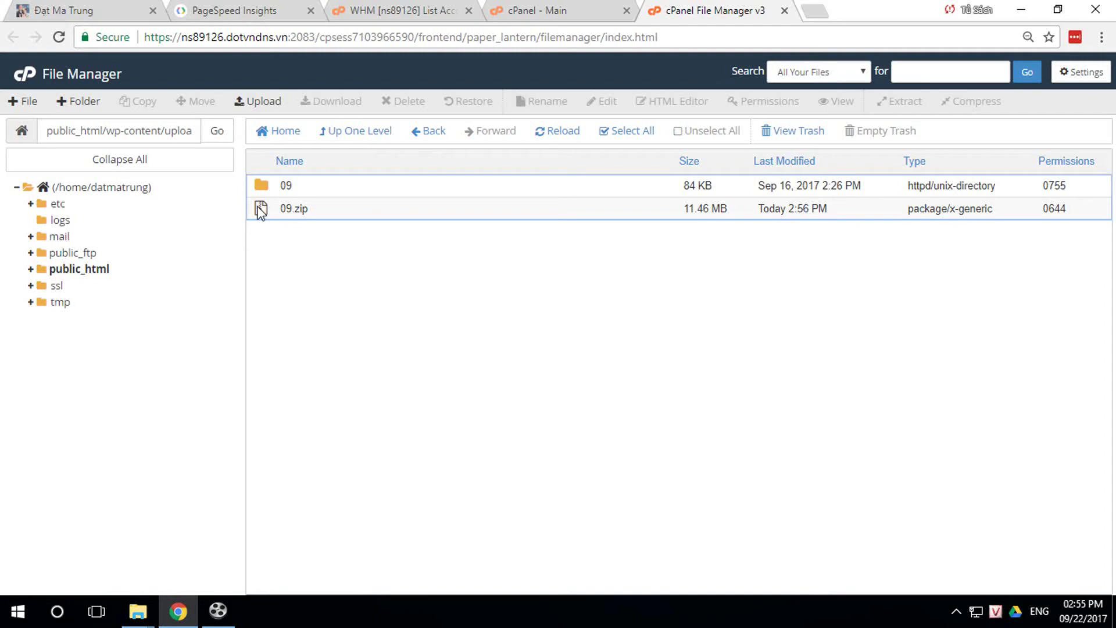
right_click(261, 212)
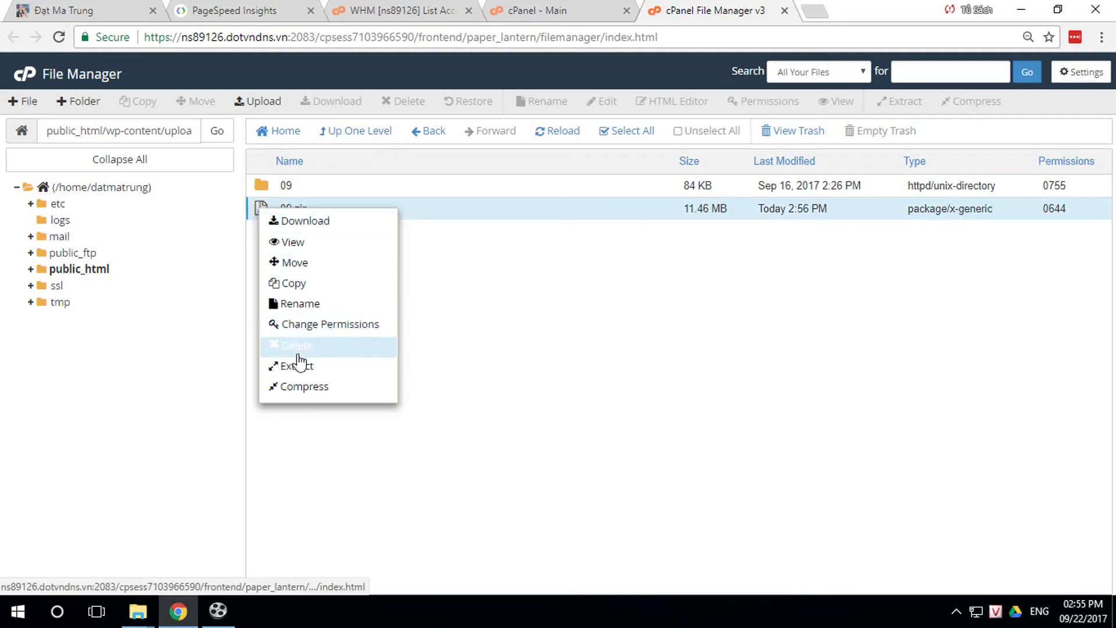
click(302, 226)
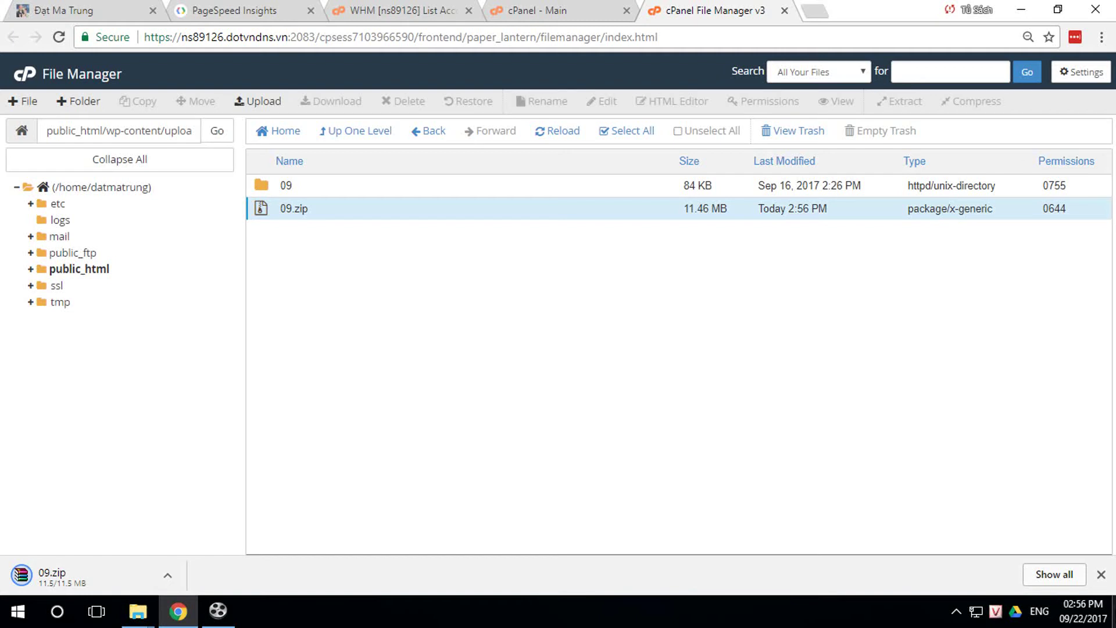
click(1113, 613)
drag(152, 33, 501, 307)
Step: Extract 09.zip with WinRAR to the default destination folder
right_click(519, 273)
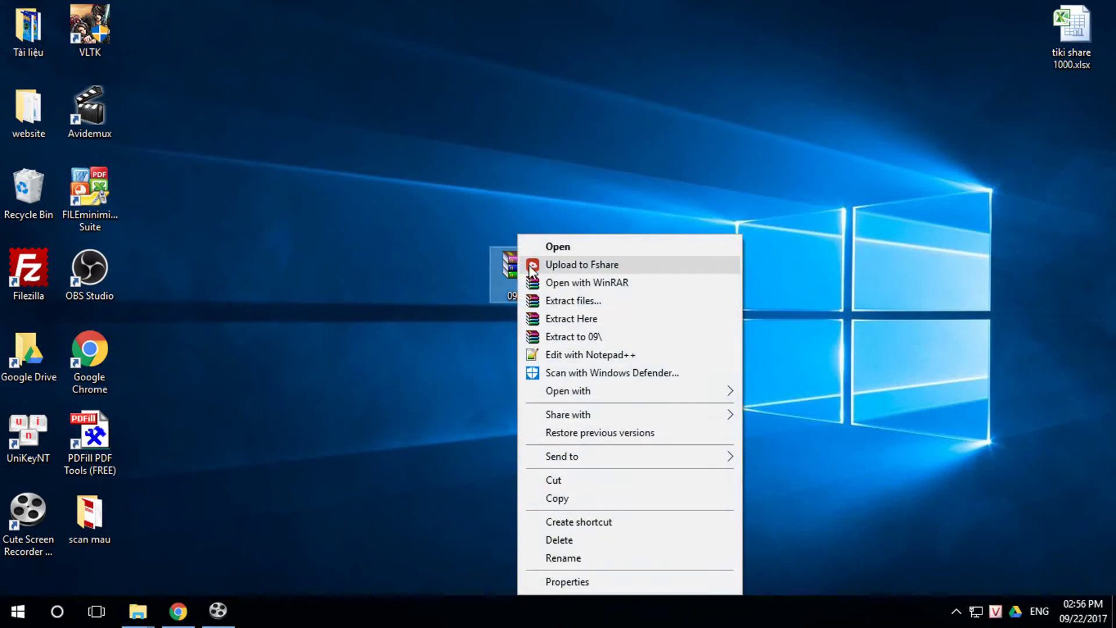
click(580, 302)
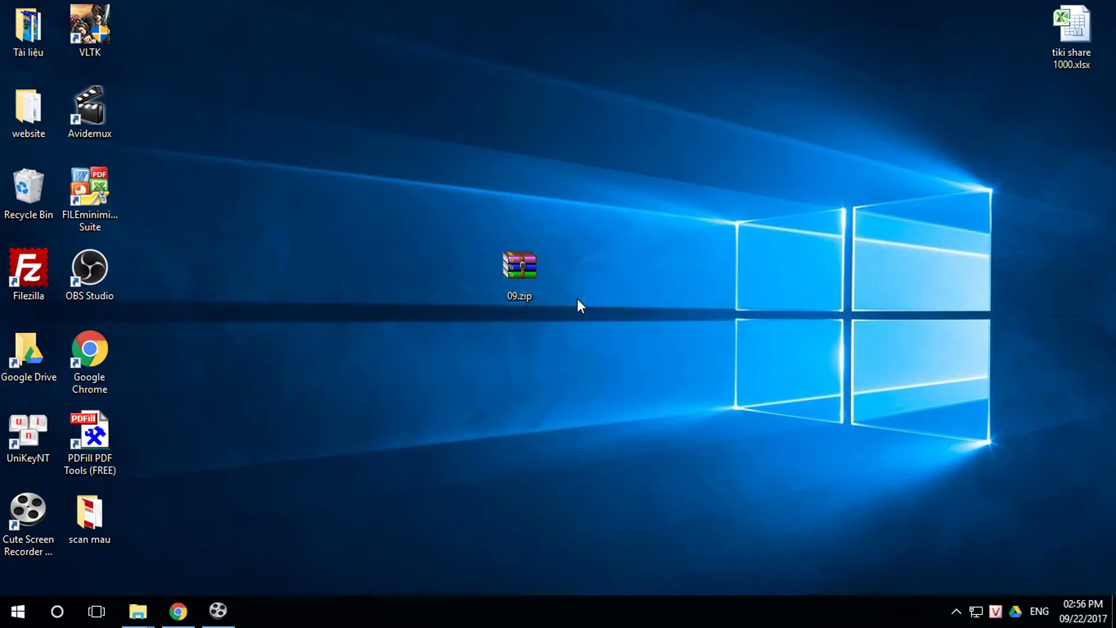
click(621, 479)
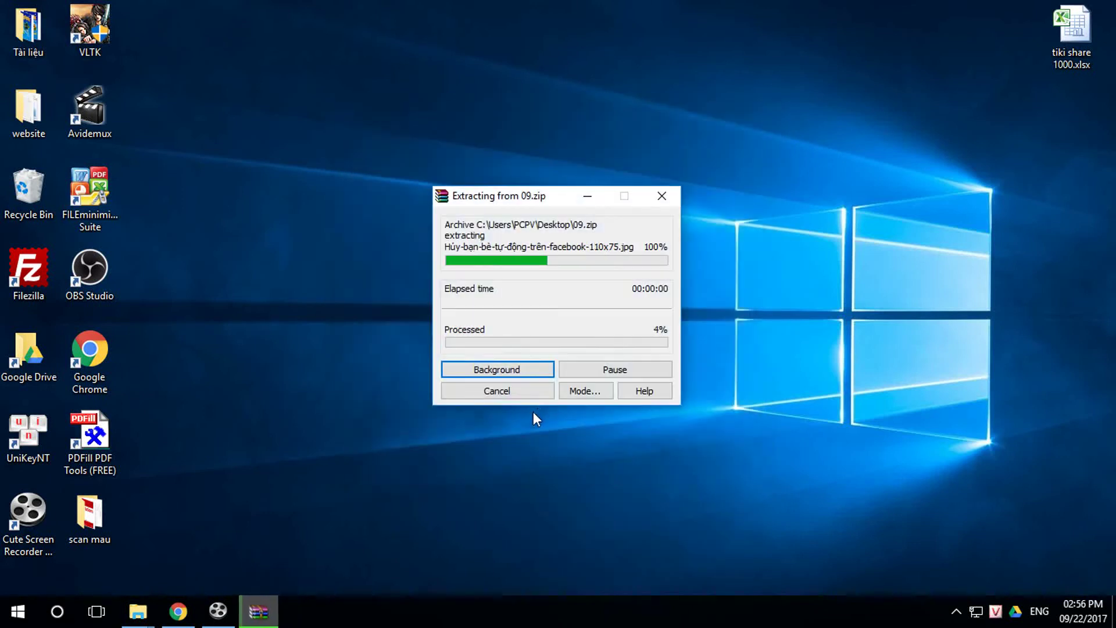
click(622, 396)
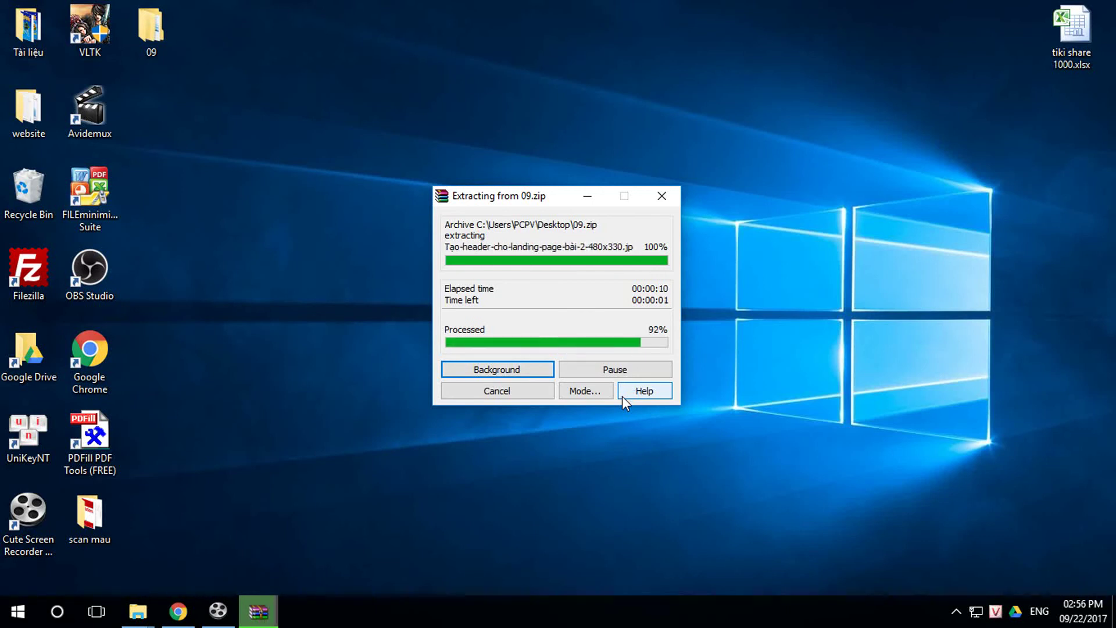
Step: Delete 09.zip and move the extracted 09 folder to the desktop centre
drag(478, 270, 650, 397)
key(Delete)
drag(148, 24, 490, 250)
Step: Browse the inner 09 folder's 880 images maximized, then return to Chrome
double_click(511, 276)
double_click(429, 315)
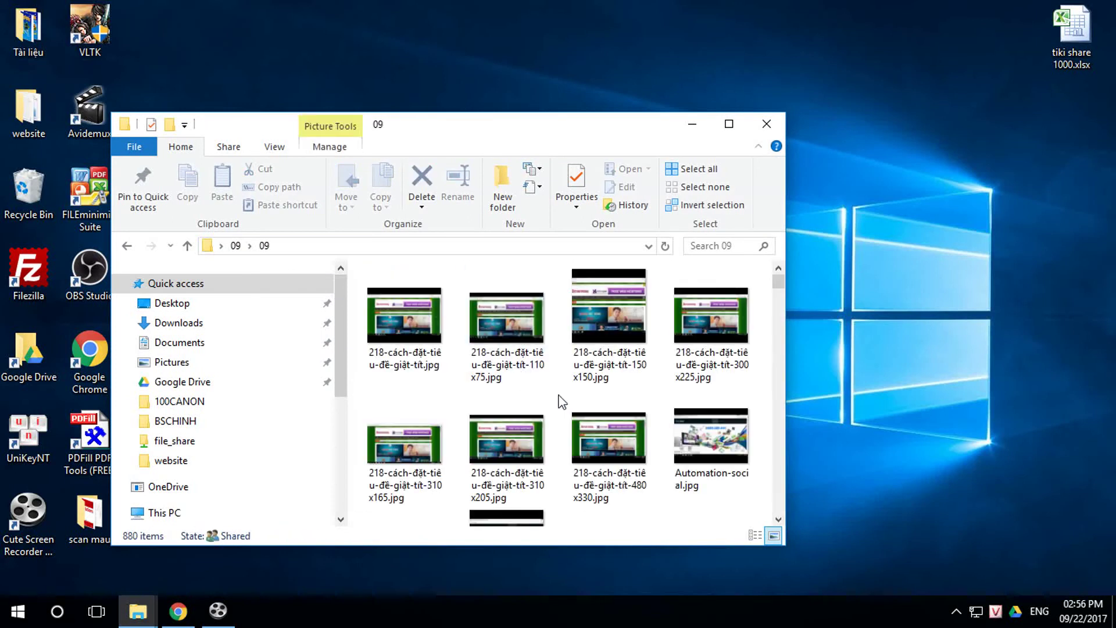
click(729, 124)
scroll(866, 273, down, 10)
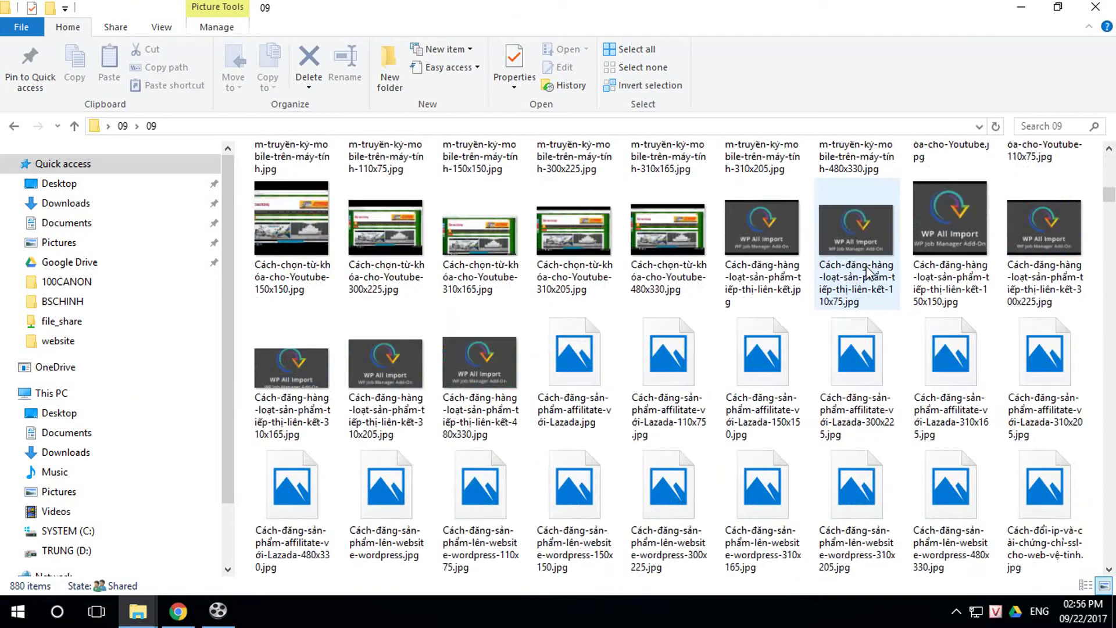
scroll(866, 276, down, 3)
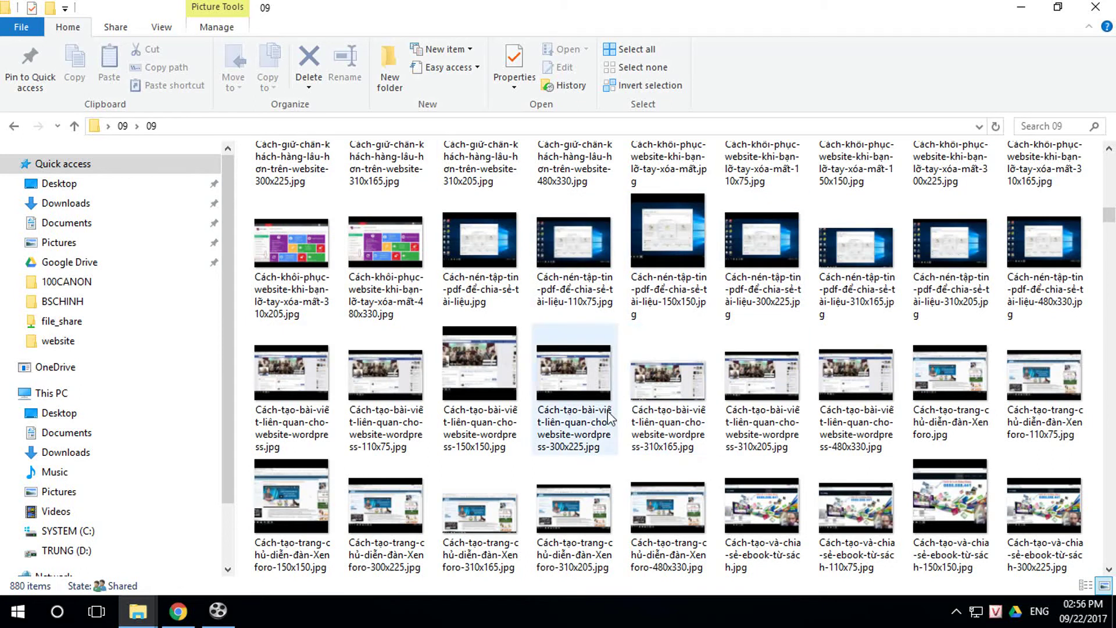
scroll(803, 382, up, 5)
scroll(802, 382, up, 5)
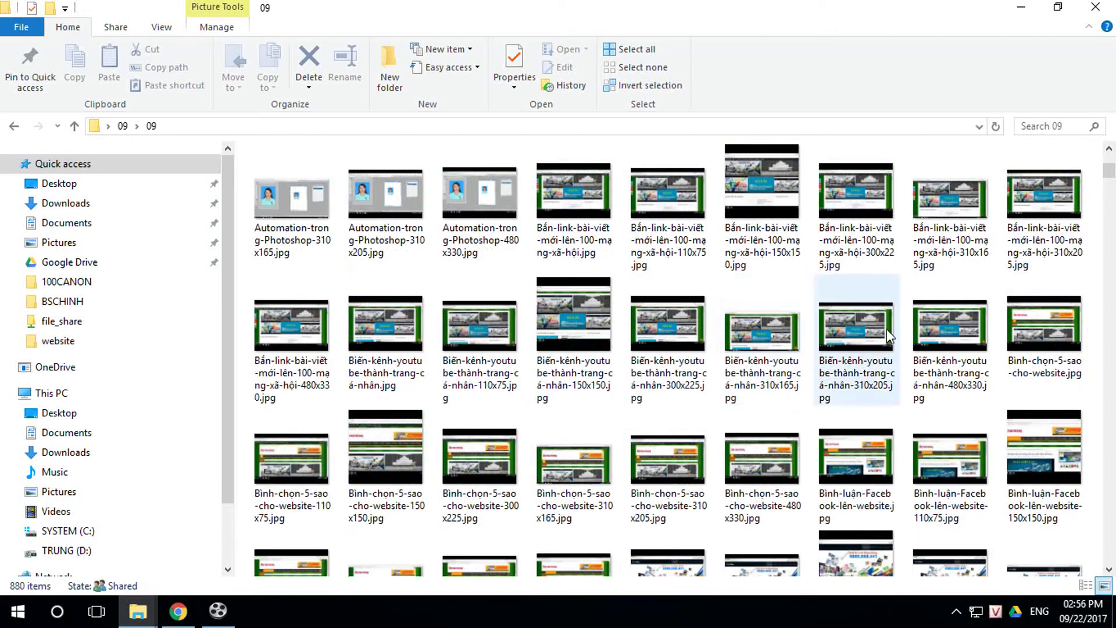
click(1022, 9)
click(178, 611)
Step: Via datmatrung.com's Download link, download nen anh.exe from Drive's Software folder
click(116, 14)
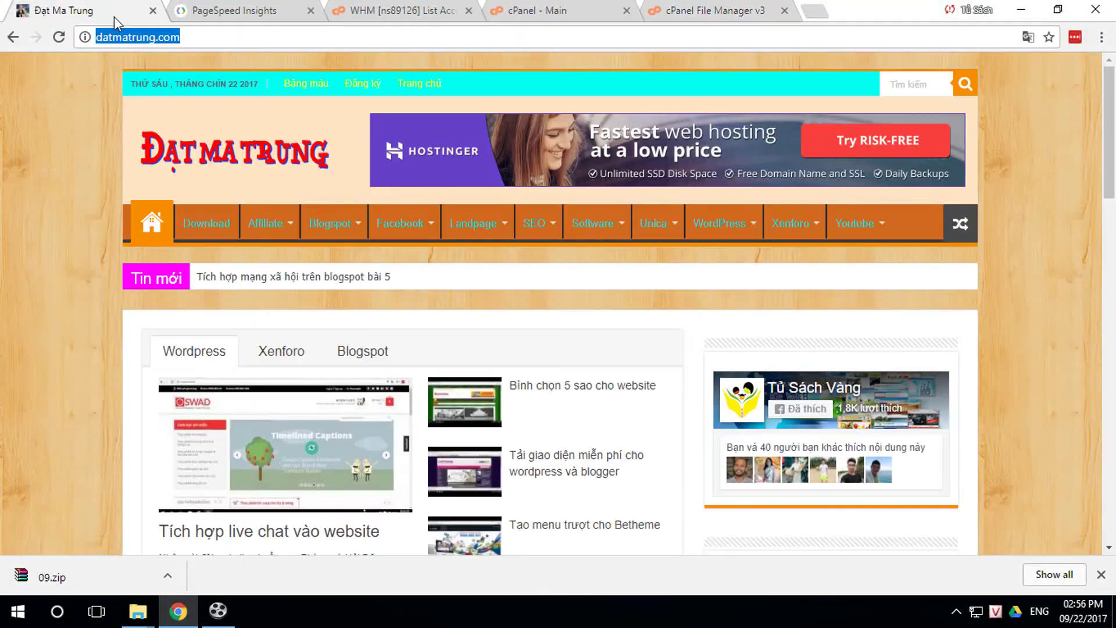
click(203, 227)
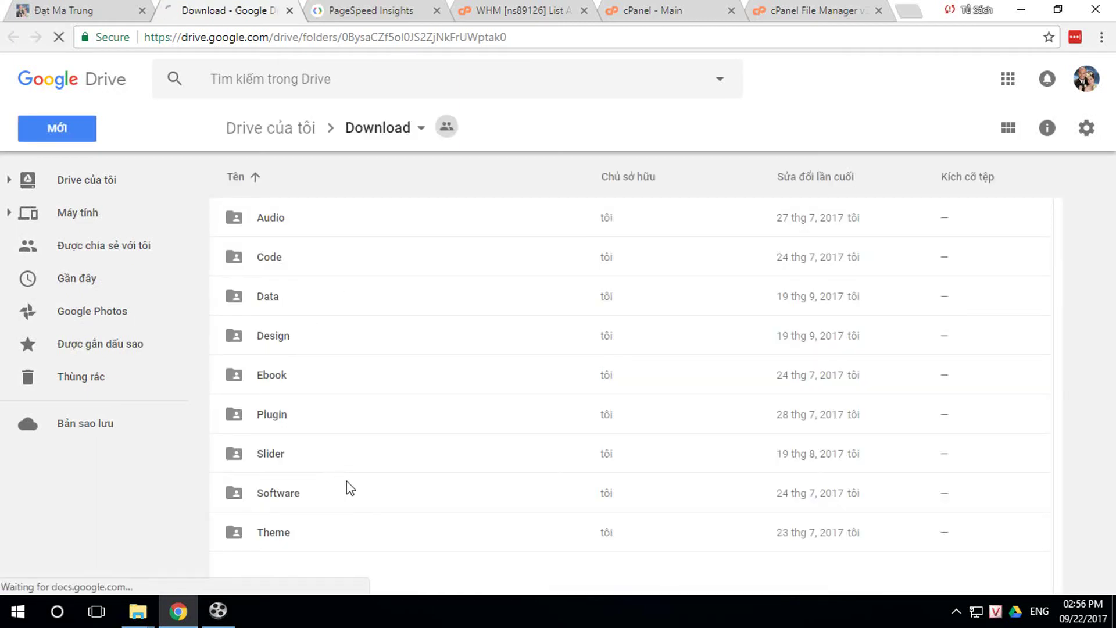
double_click(272, 500)
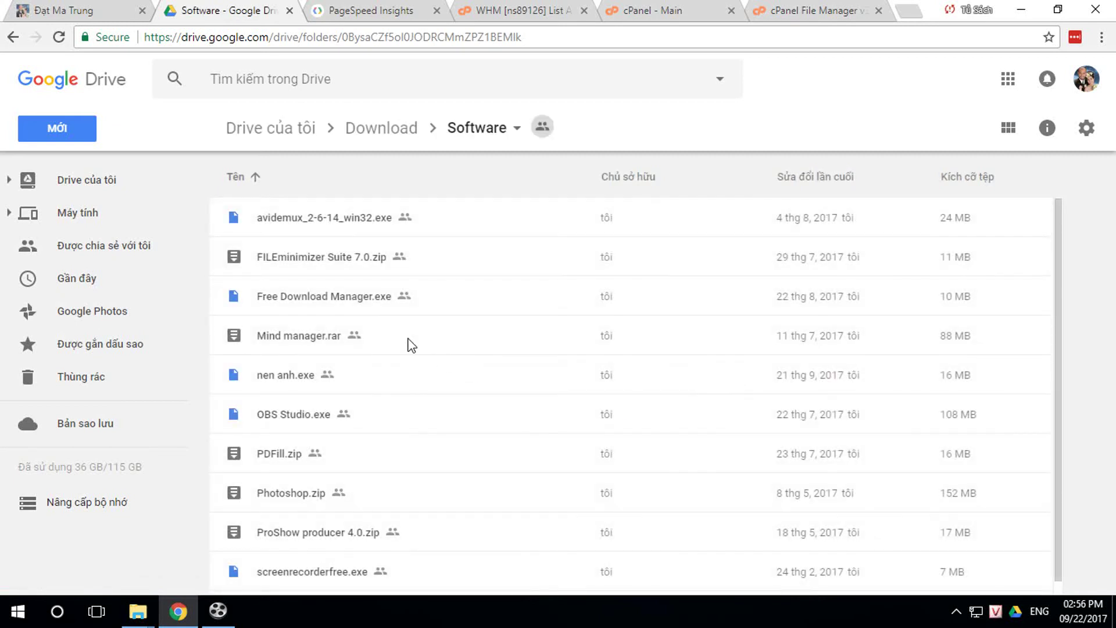
scroll(283, 371, down, 1)
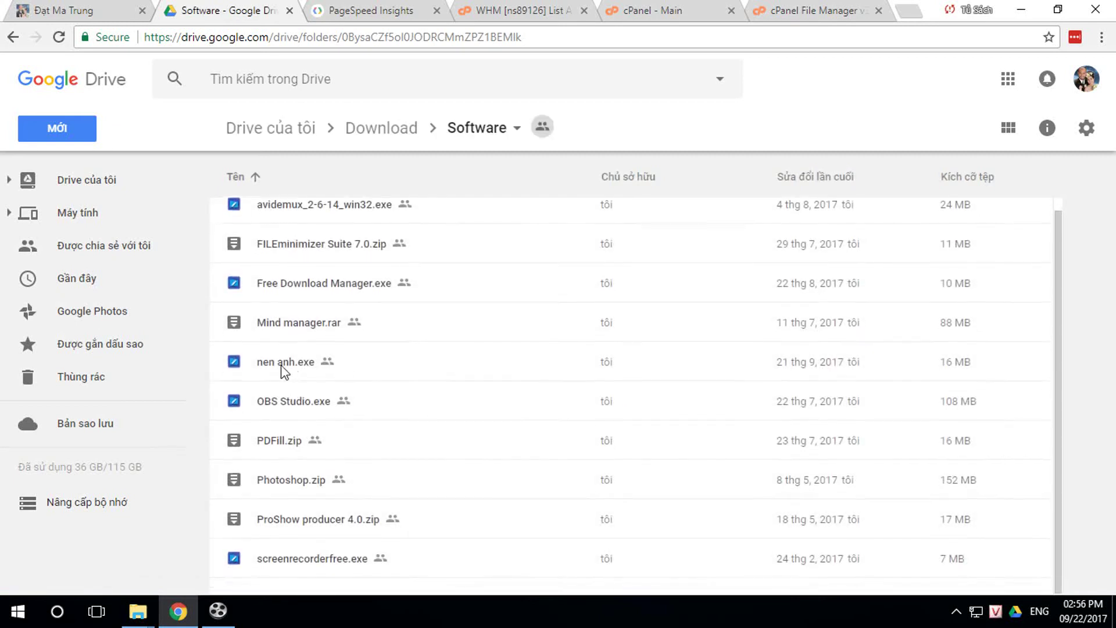
right_click(236, 365)
click(297, 524)
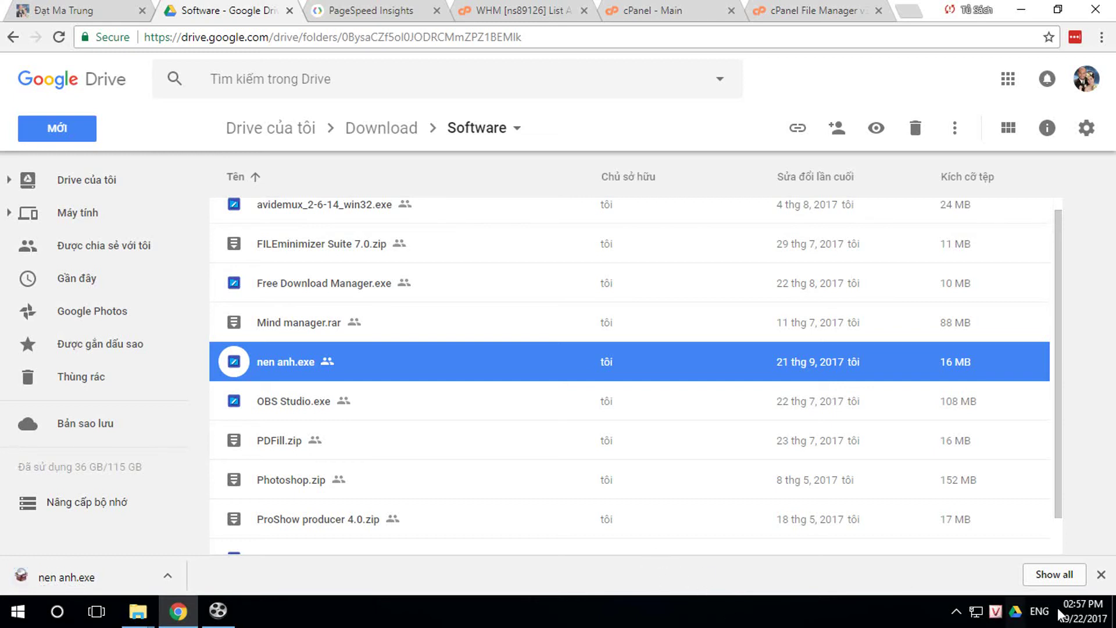
Step: Dismiss the download notice and place nen anh.exe beside the 09 folder on the desktop
click(1101, 574)
click(1109, 615)
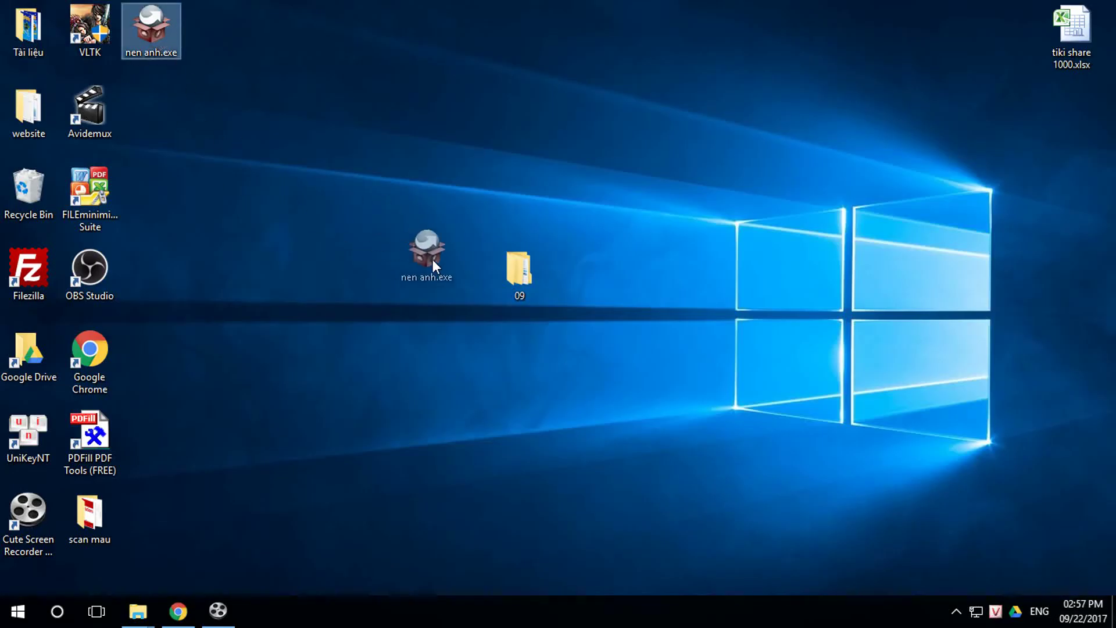
drag(456, 268, 456, 269)
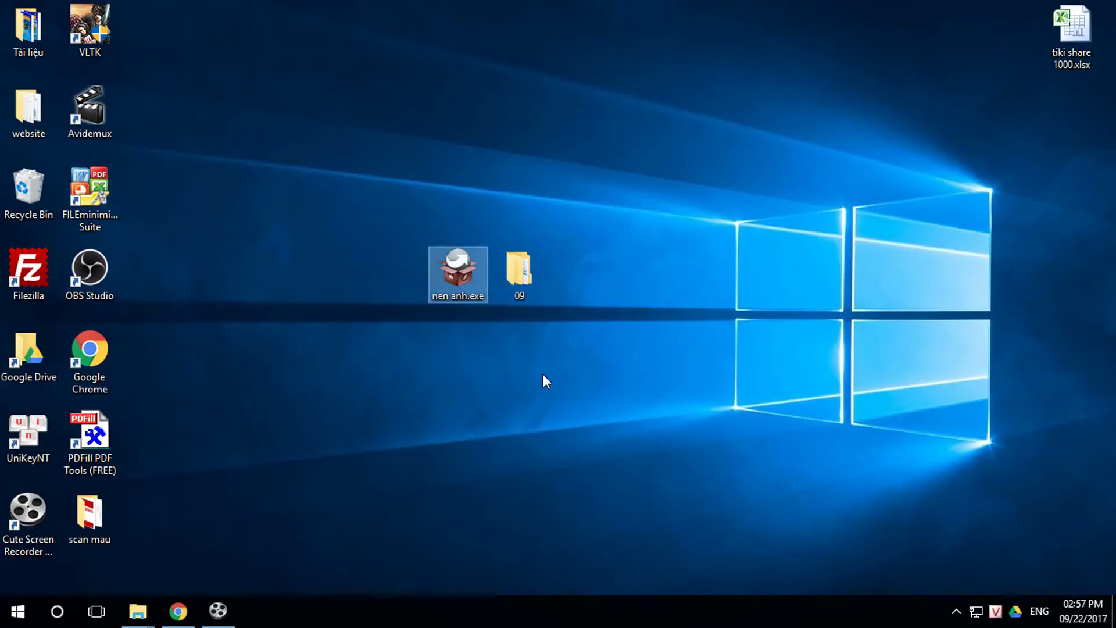
Step: Install Caesium Portable in English to the desktop CaesiumPortable folder, launching on finish
double_click(464, 262)
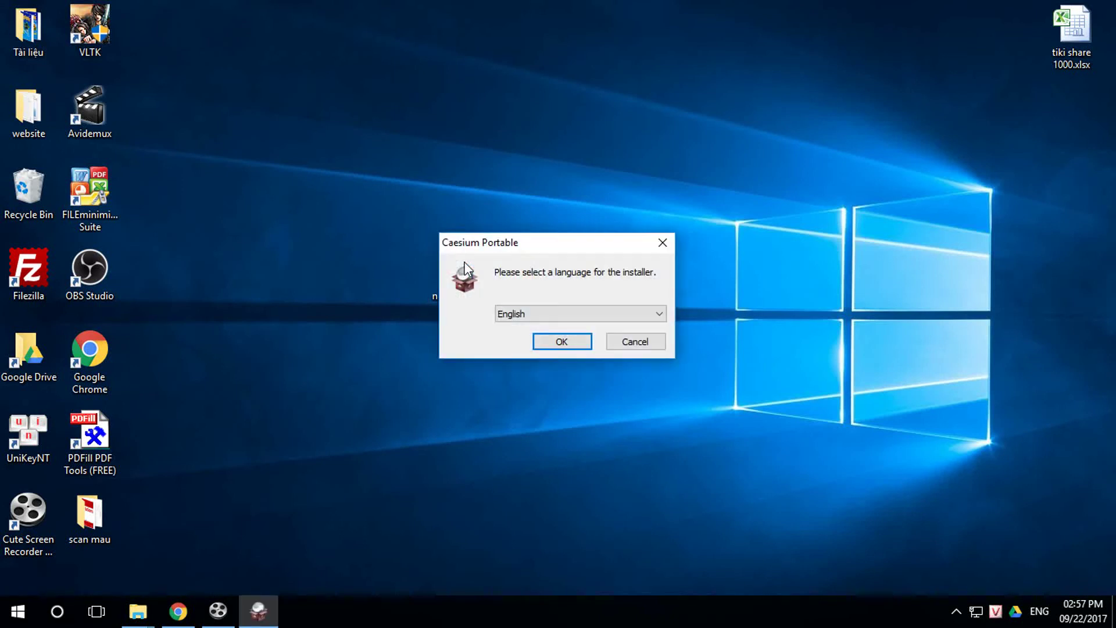
click(561, 342)
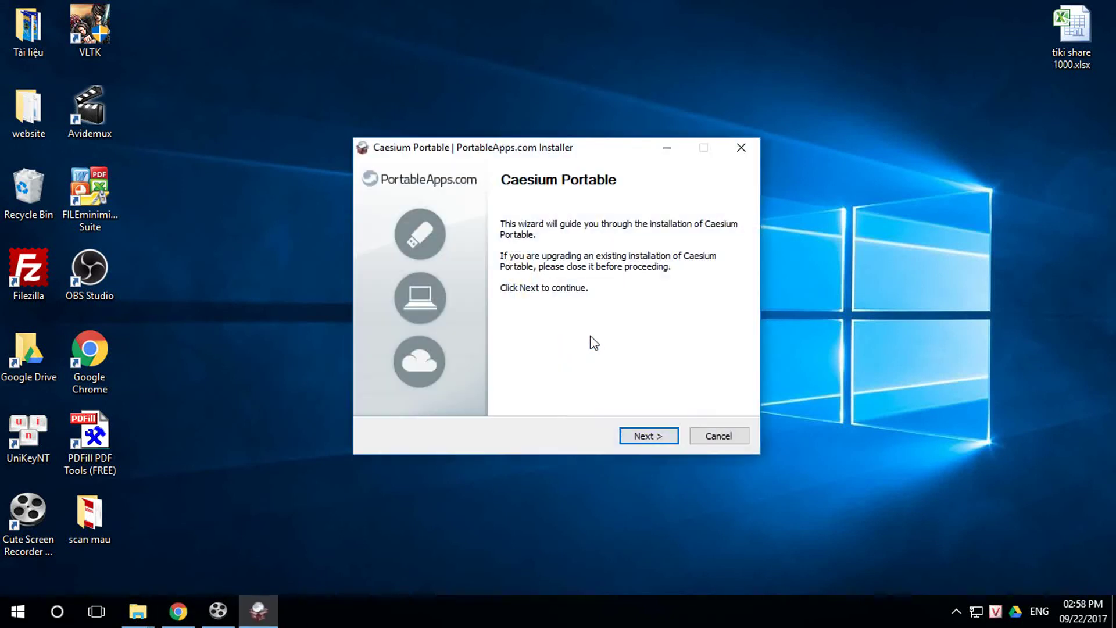
click(650, 436)
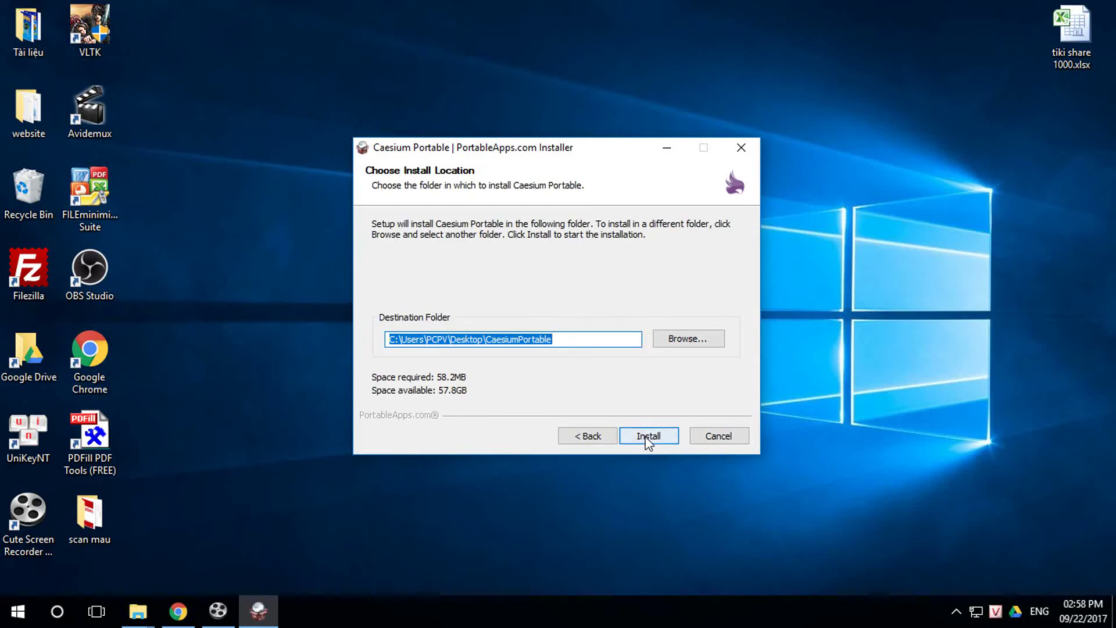
click(646, 437)
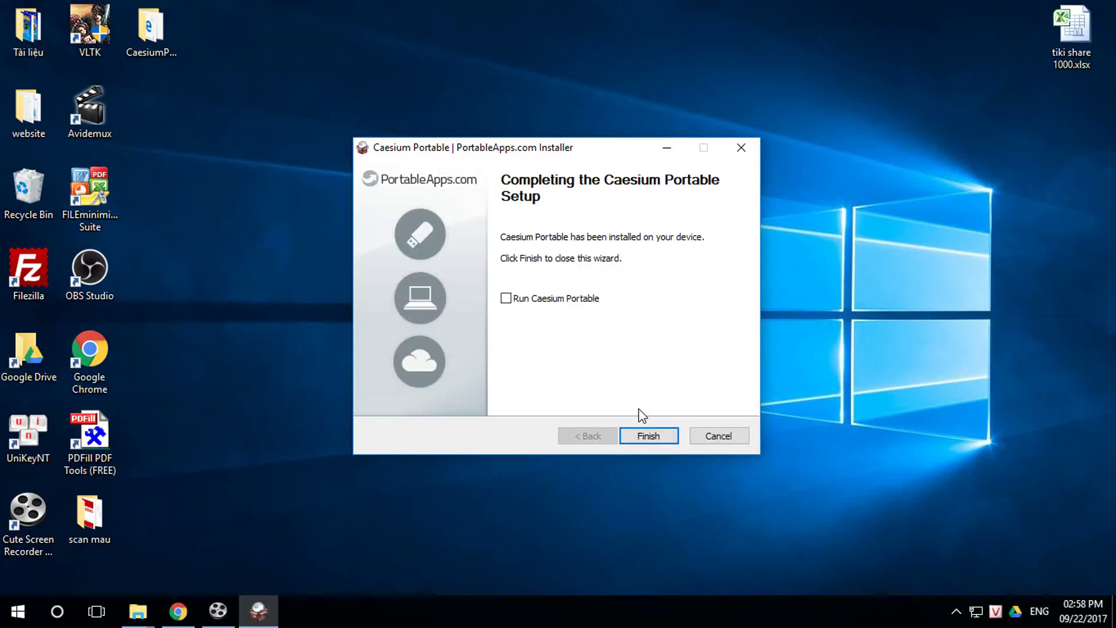
click(505, 298)
Step: Finish the Caesium setup and open the inner 09 image folder on the desktop
click(648, 436)
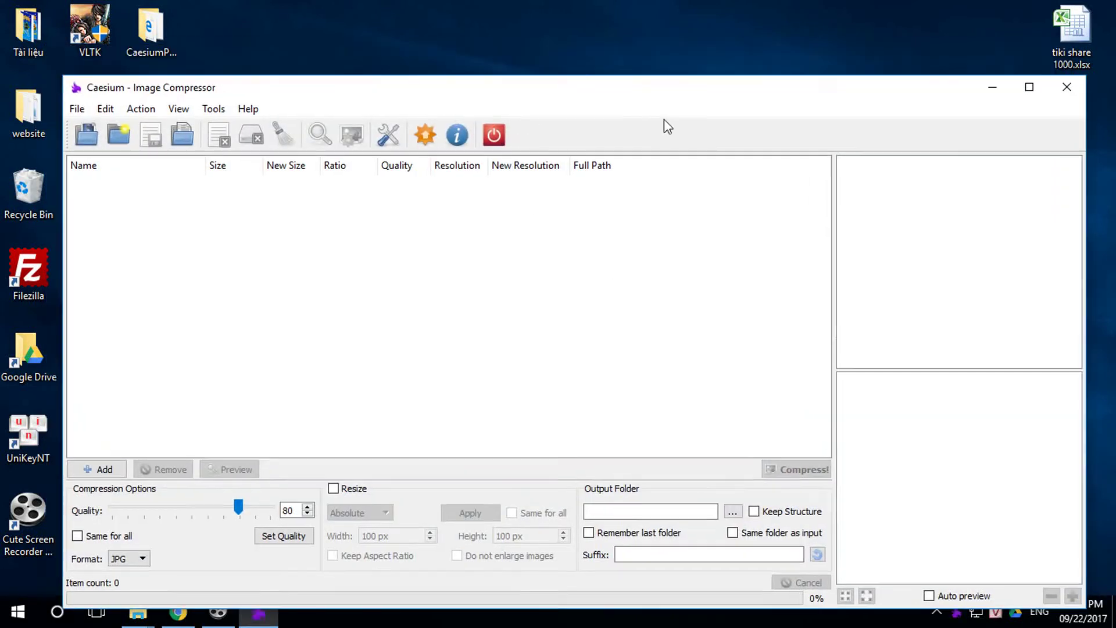
drag(620, 60, 693, 312)
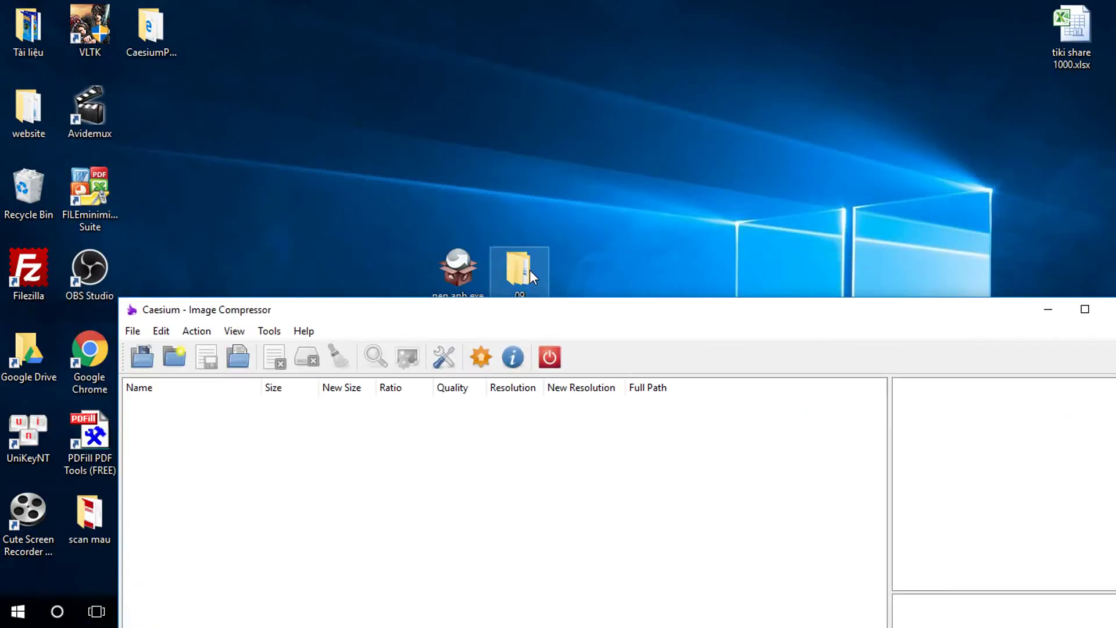
drag(529, 270, 538, 114)
double_click(518, 110)
double_click(435, 326)
drag(583, 159, 335, 112)
Step: Drag all 880 images from 09 into Caesium, maximize it, and set quality to 50
click(173, 305)
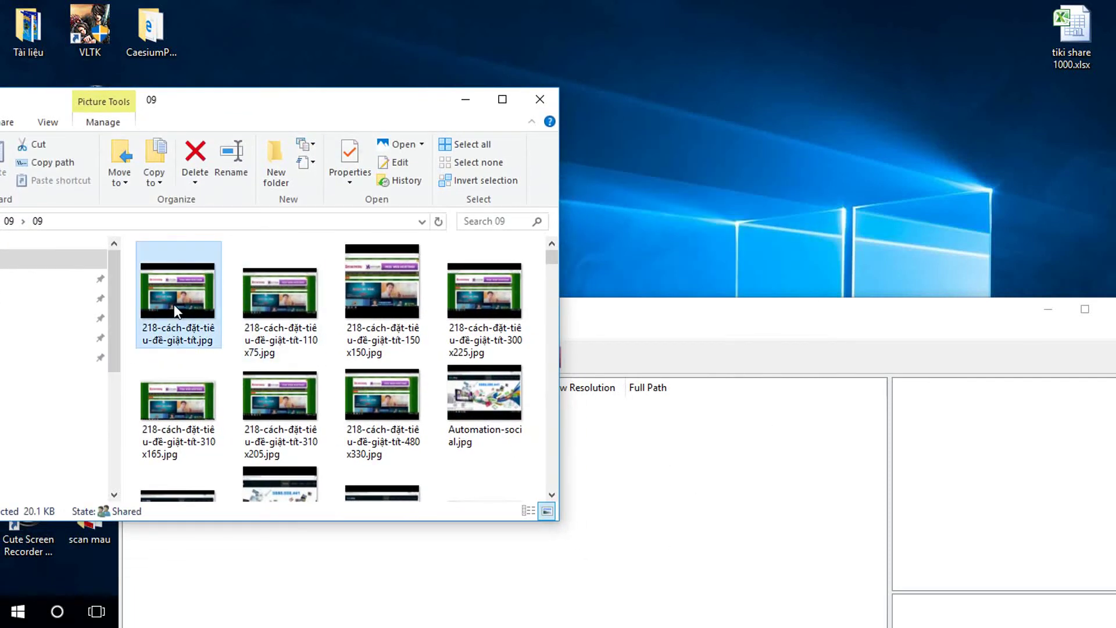
key(ctrl+a)
drag(183, 286, 736, 509)
drag(837, 314, 693, 139)
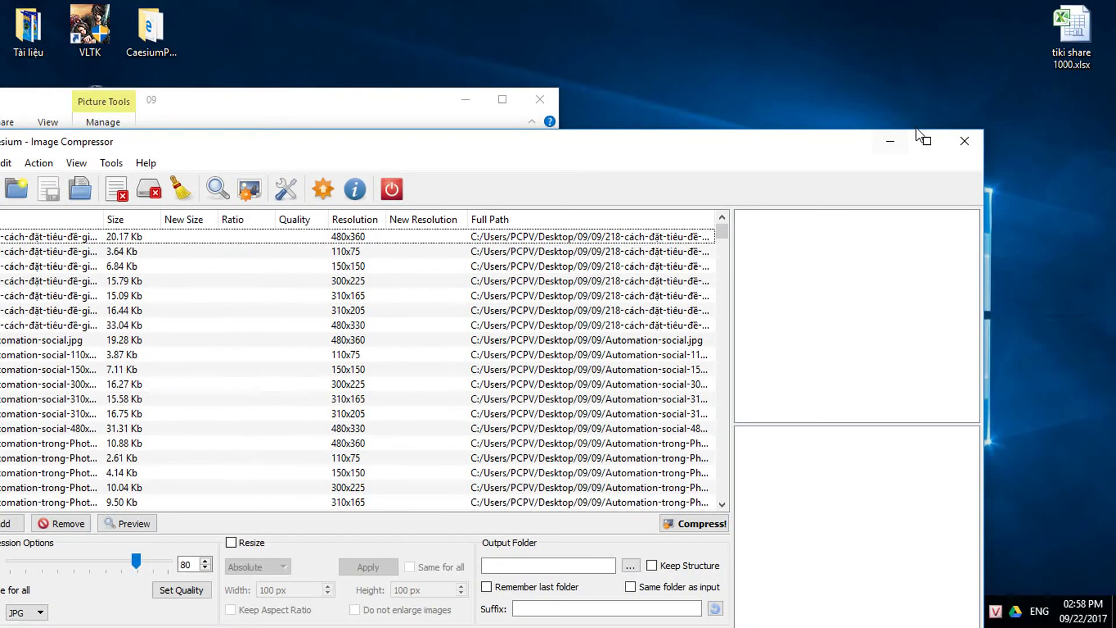
click(932, 143)
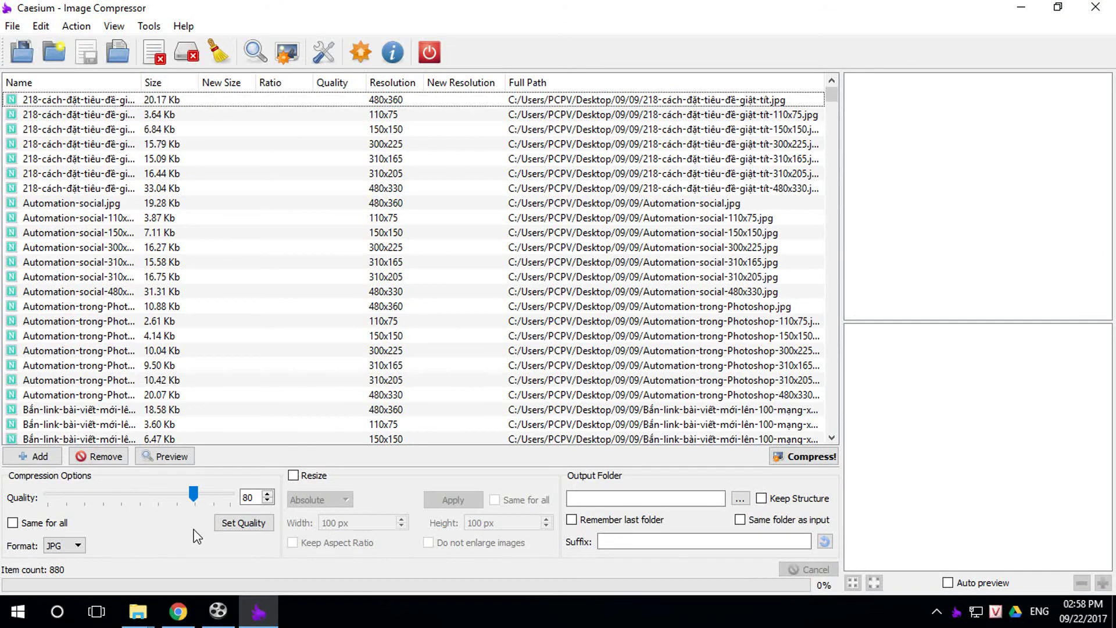
click(194, 496)
drag(159, 498, 143, 501)
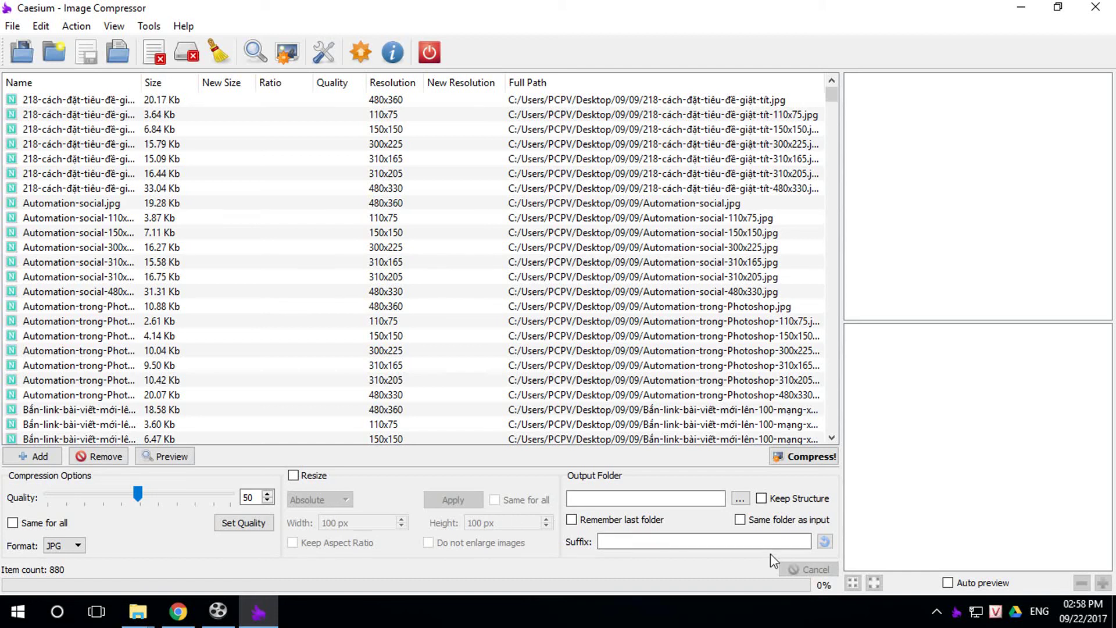
Step: Set the output folder to a newly created 'New folder' on the Desktop and start compression
click(741, 498)
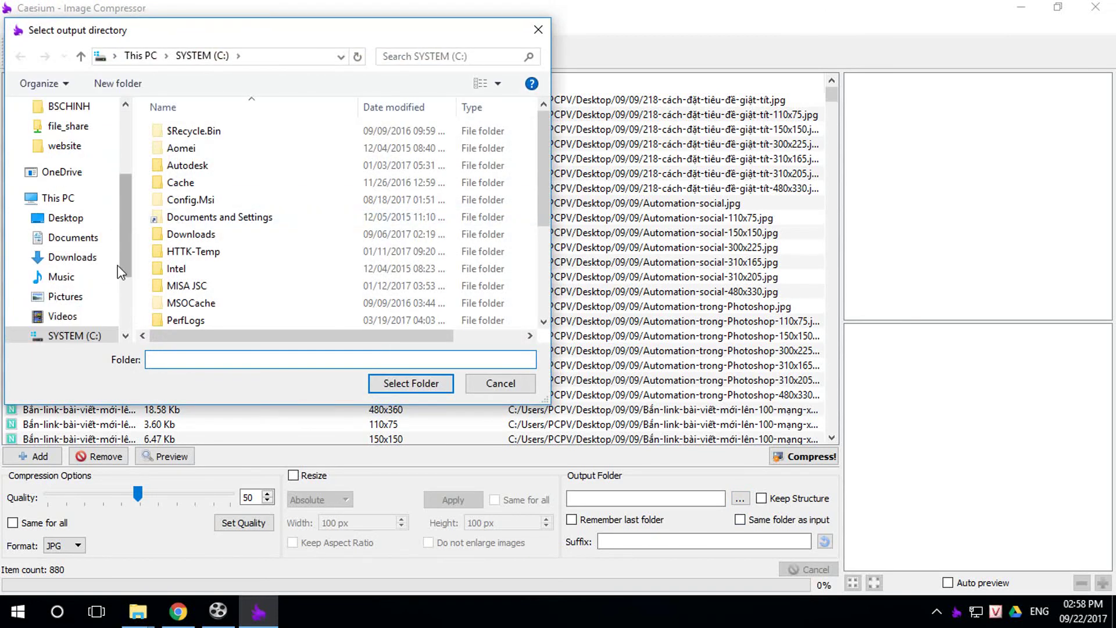
click(71, 218)
right_click(407, 256)
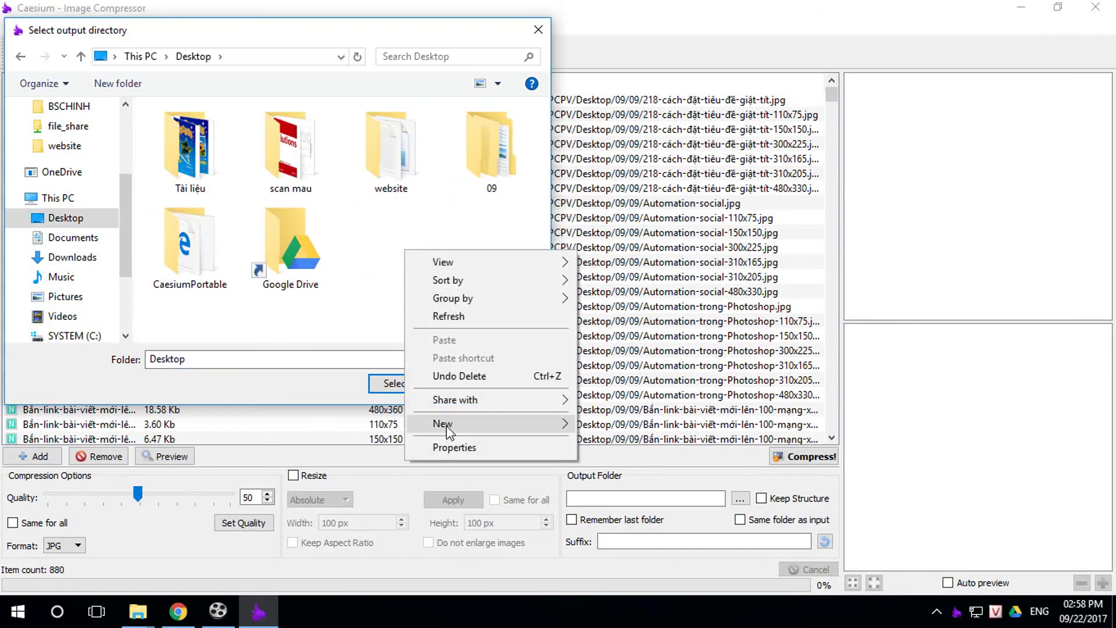
mouse_move(448, 431)
click(599, 196)
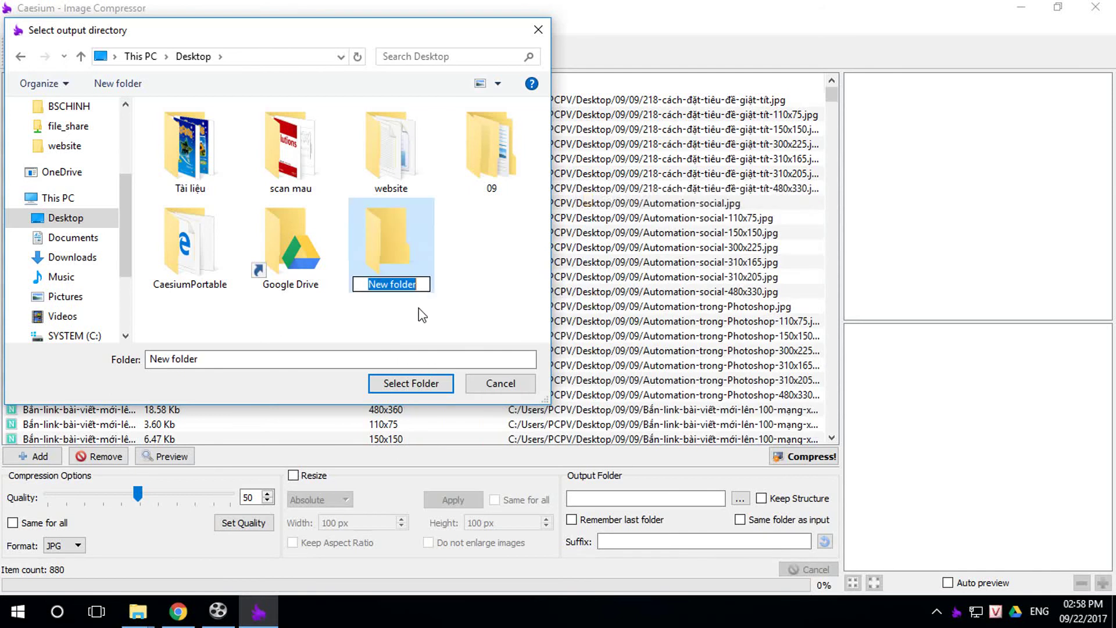
double_click(405, 256)
click(416, 381)
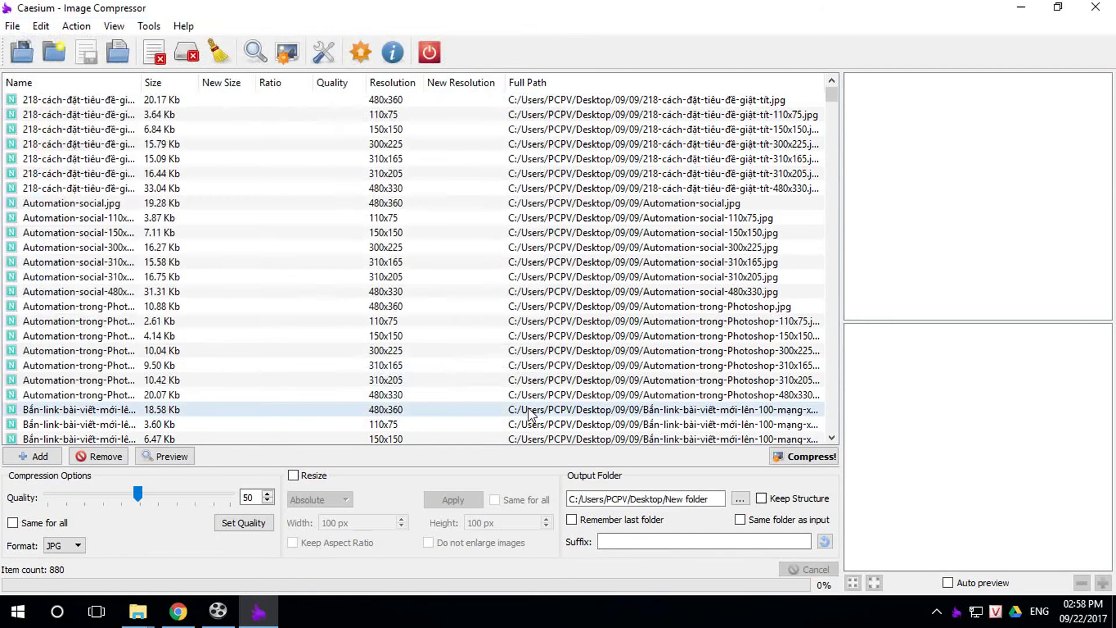
click(814, 459)
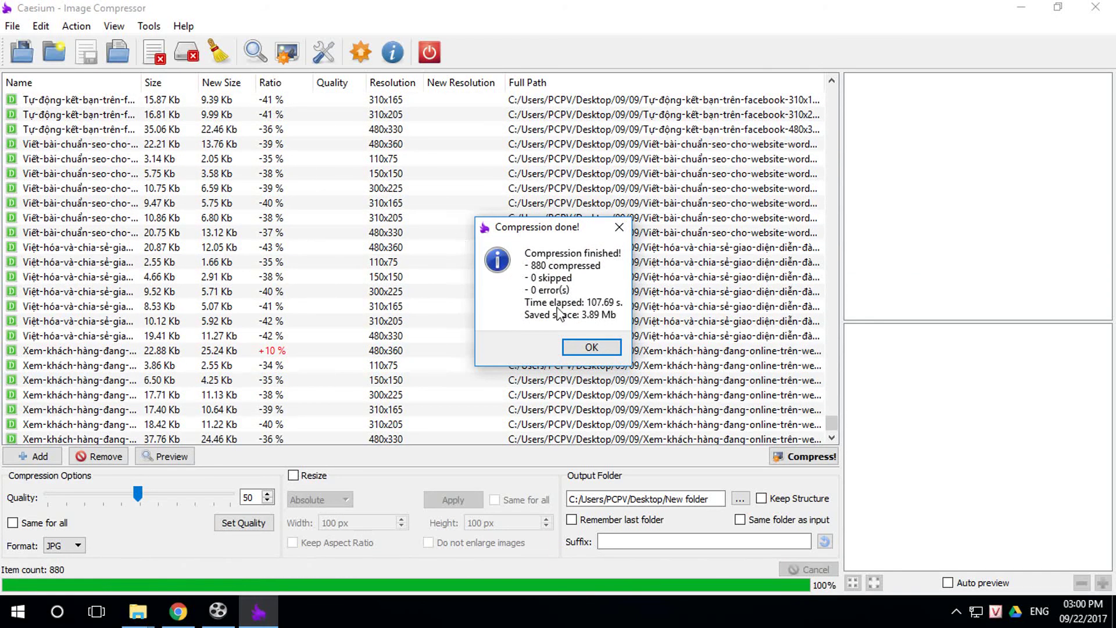
Step: Close the Compression done summary: 880 images, 0 errors, 3.89 Mb saved
click(610, 349)
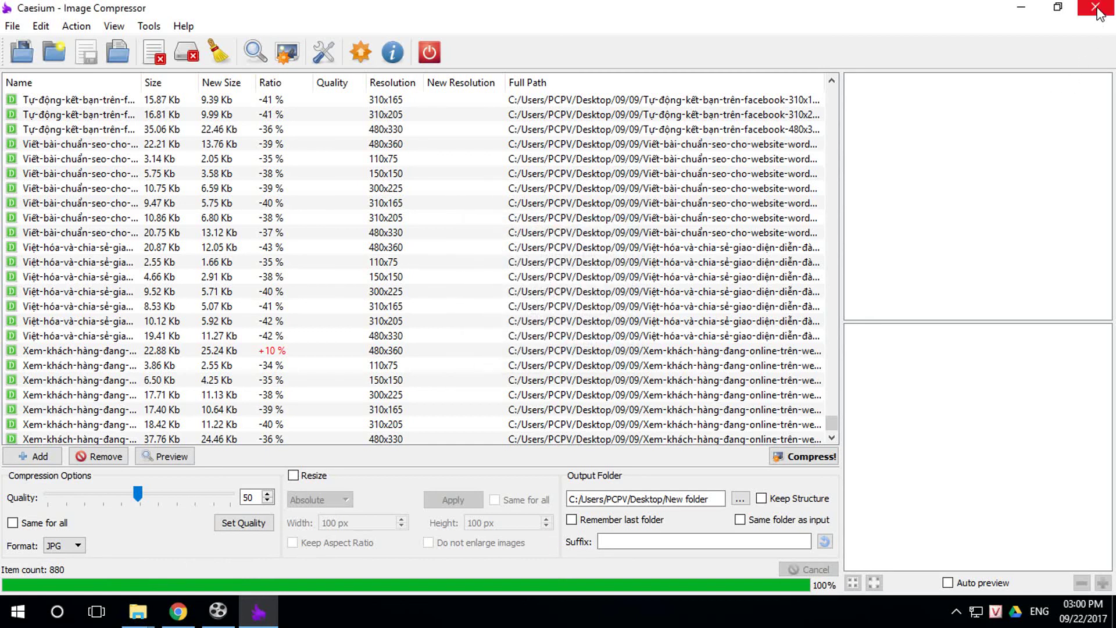
Step: Close Caesium and compare the size and file count of the 09 folder and New folder
click(1096, 7)
click(541, 96)
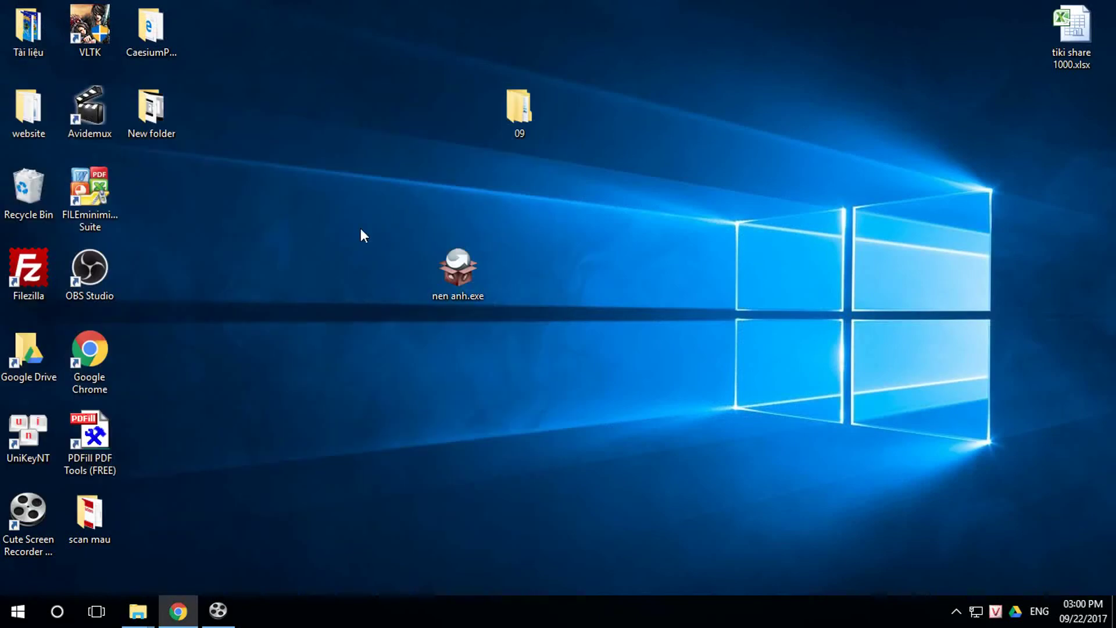
double_click(529, 104)
click(306, 279)
right_click(306, 280)
click(357, 582)
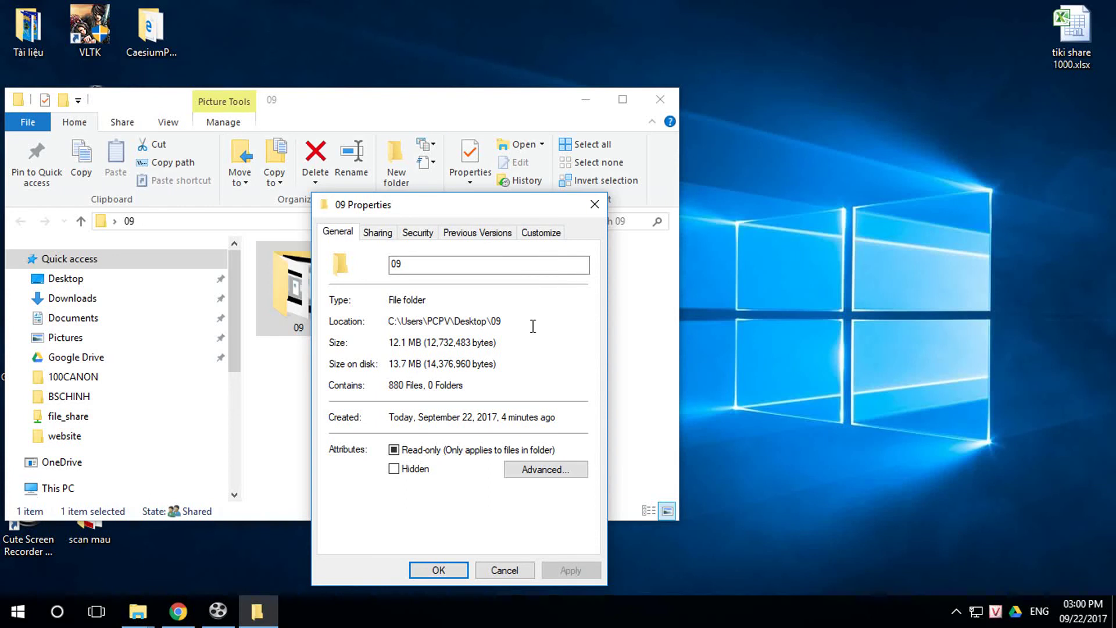
click(594, 204)
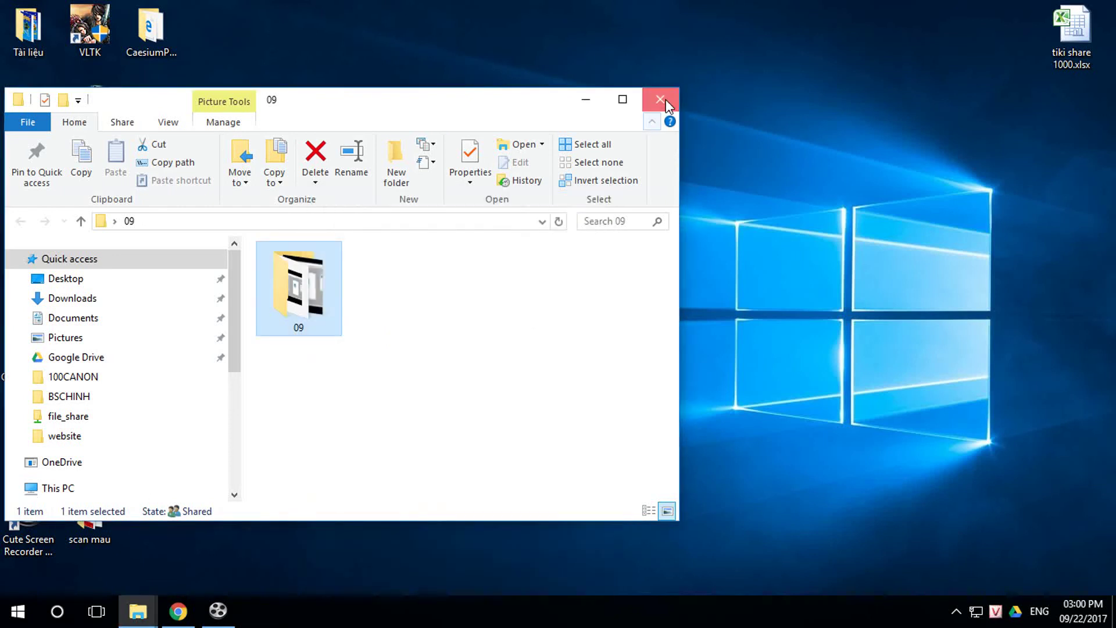
click(660, 99)
right_click(156, 115)
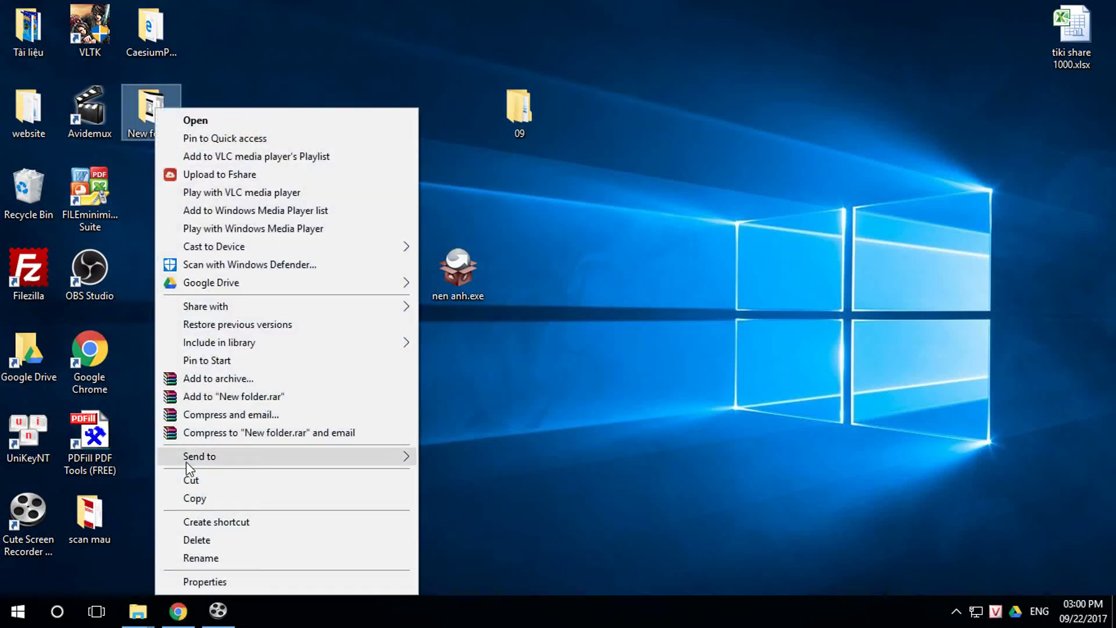
click(208, 581)
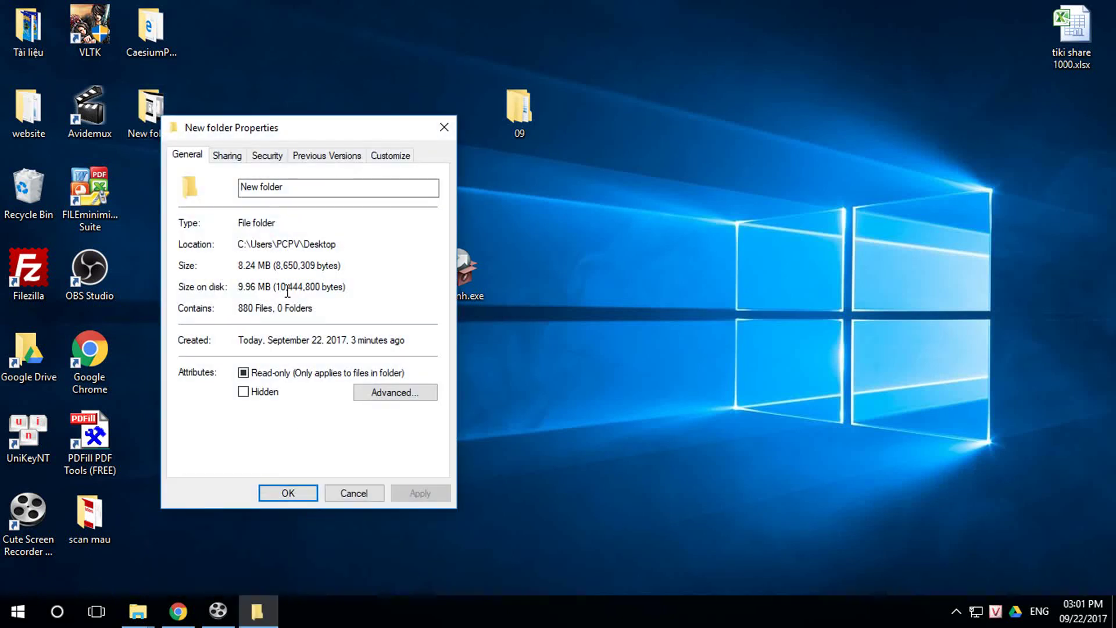
click(444, 128)
Step: Delete the 09 folder, CaesiumPortable and nen anh.exe from the desktop
drag(169, 130, 538, 372)
drag(514, 121, 453, 202)
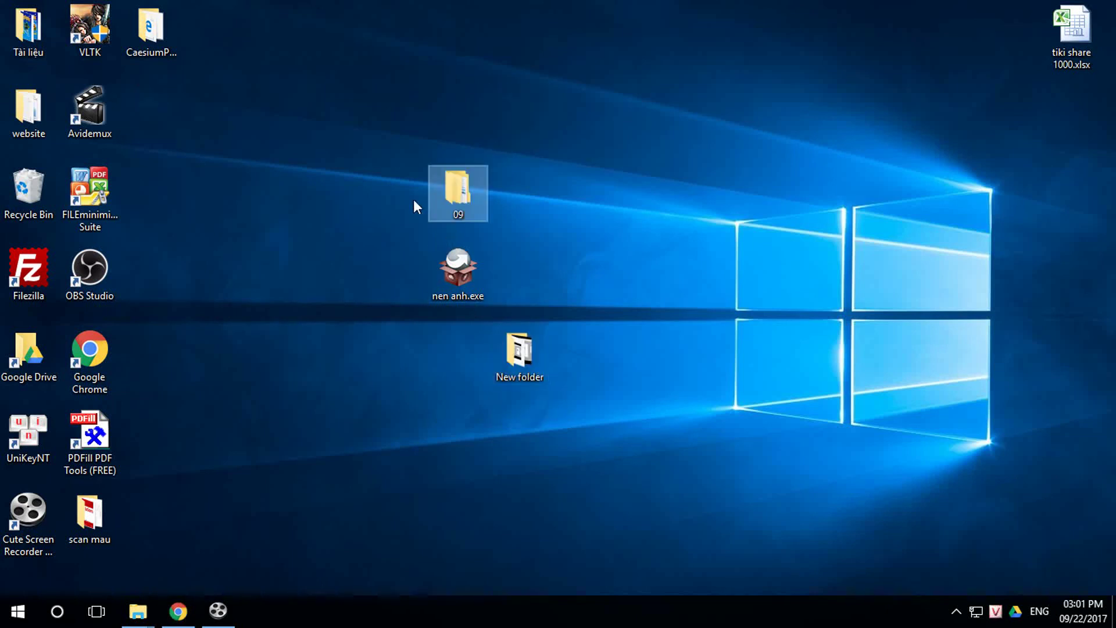
drag(149, 31, 397, 267)
drag(311, 124, 476, 361)
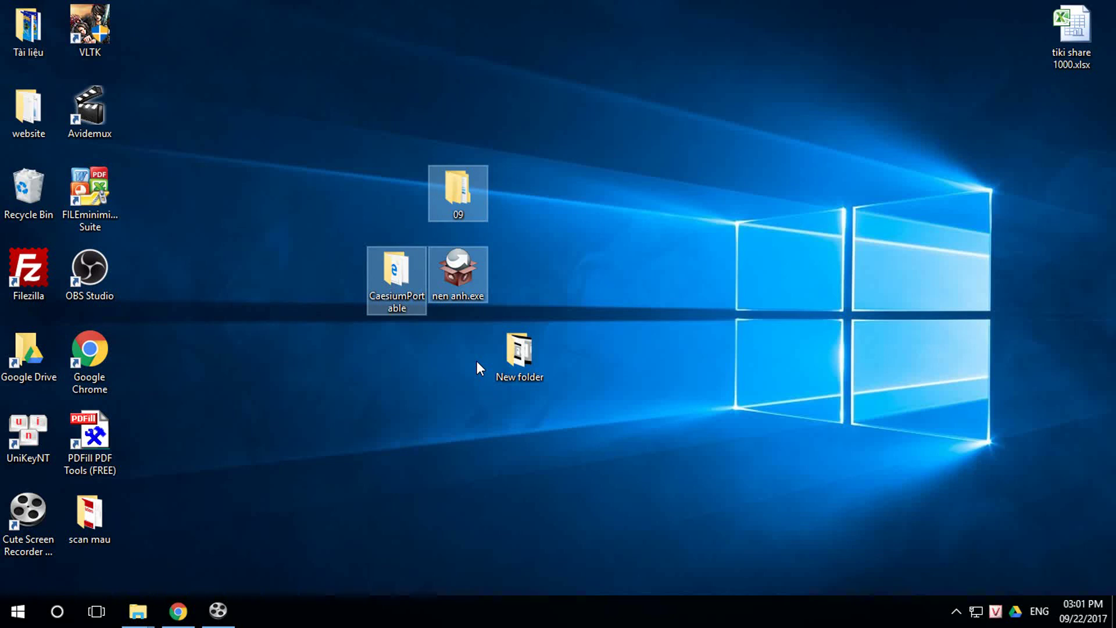
key(Delete)
Step: Open the inner New folder full-screen to show the 880 compressed JPG images
click(519, 351)
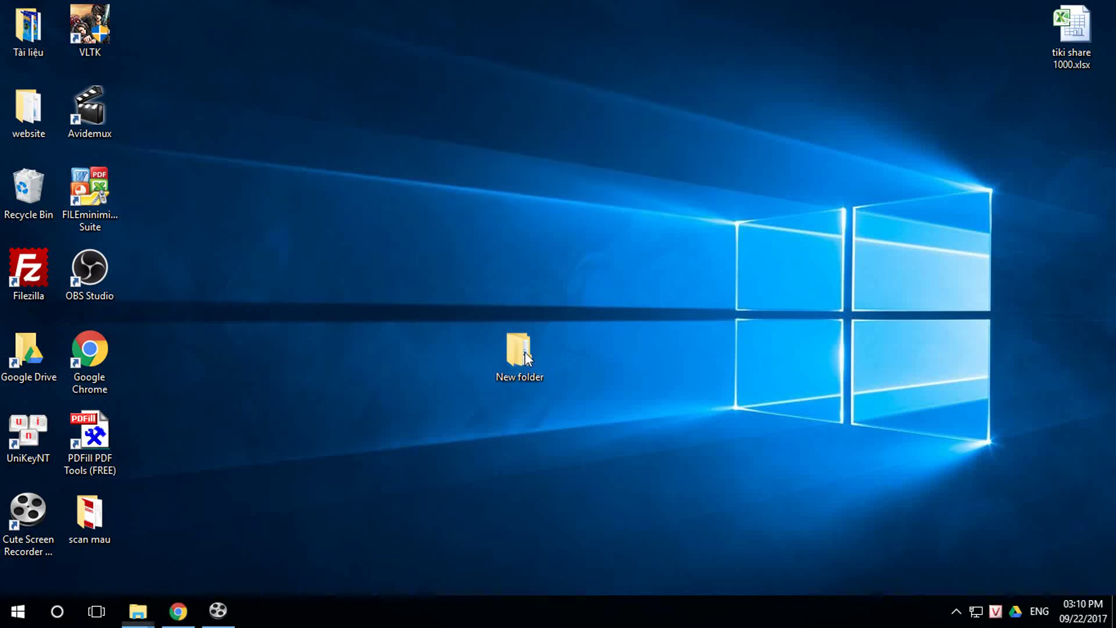
double_click(519, 351)
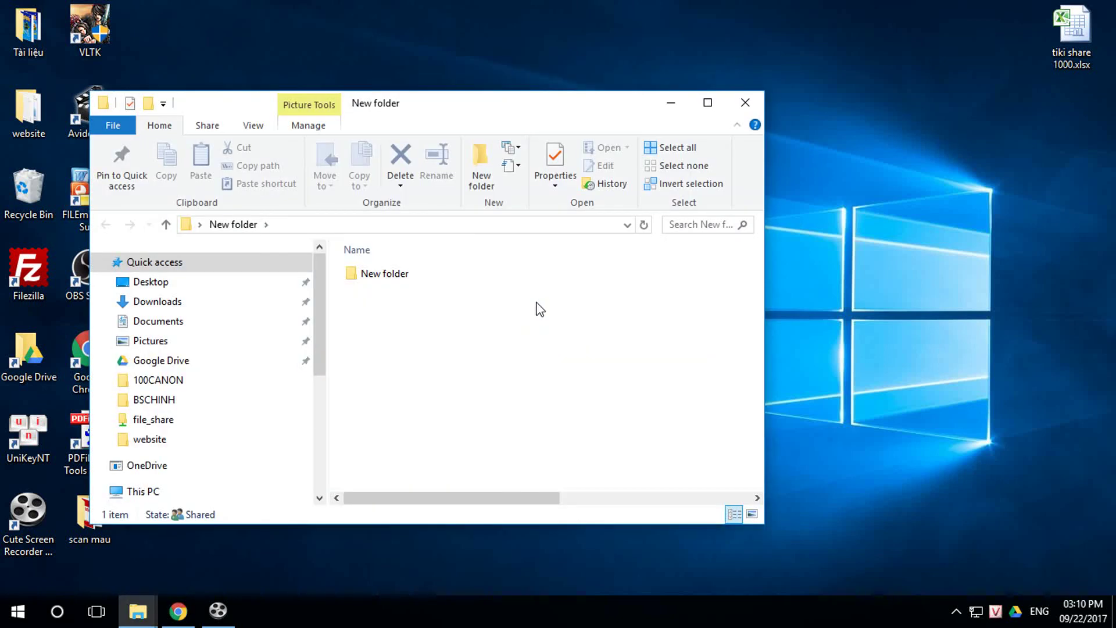
double_click(399, 274)
click(708, 104)
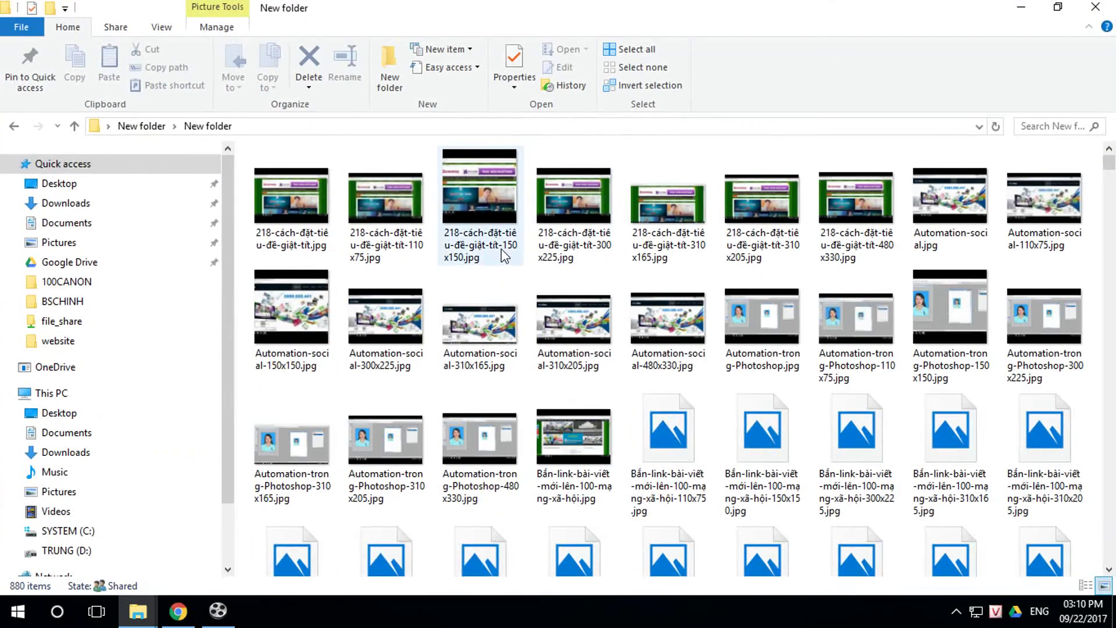